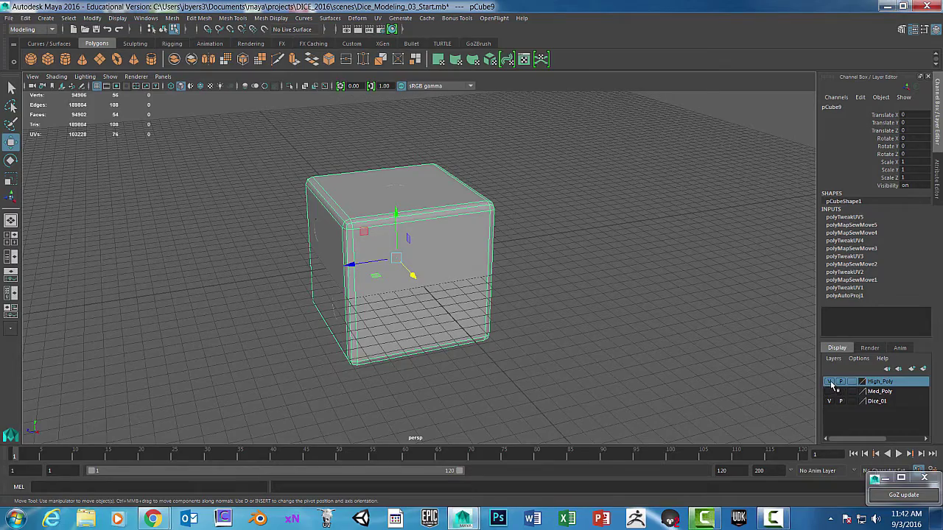
- Hide the High_Poly display layer so only the low-poly dice cube on the Dice_01 layer is shown
click(830, 381)
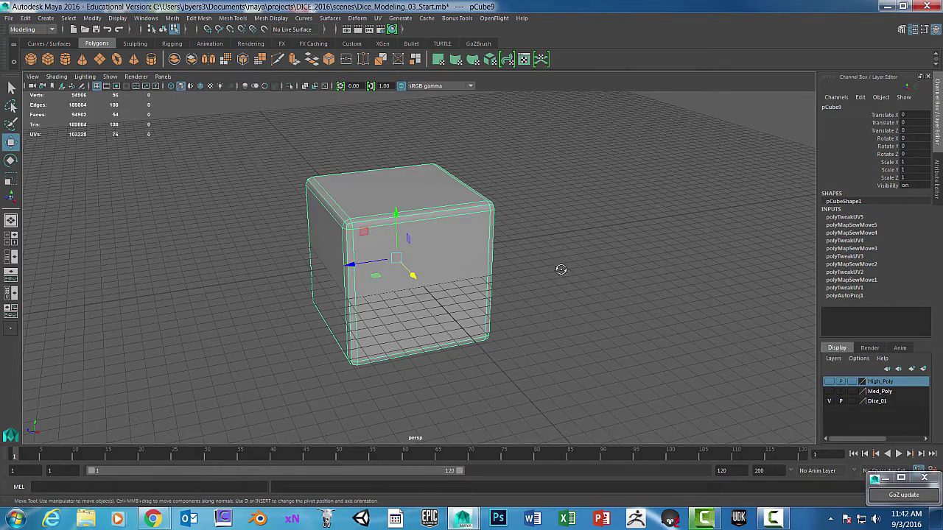
drag(559, 268, 545, 237)
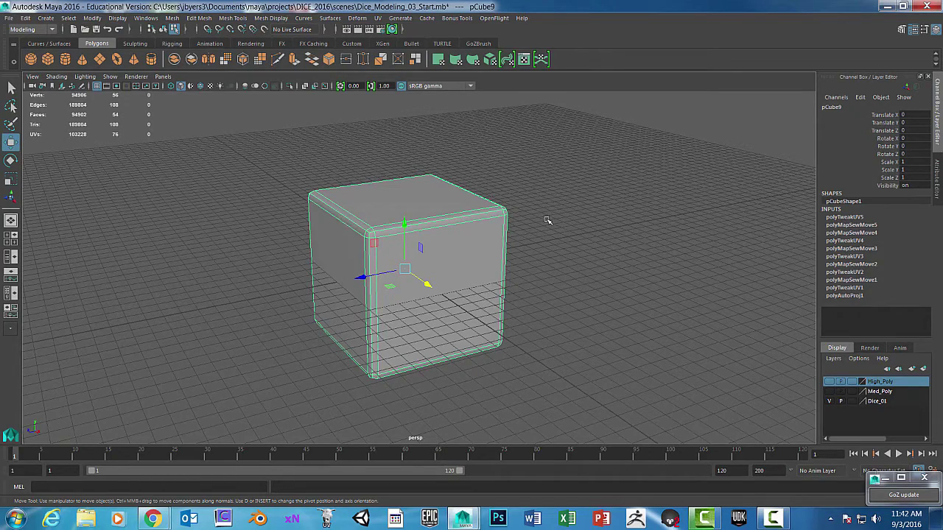
mouse_move(548, 220)
mouse_down()
mouse_move(562, 209)
mouse_move(547, 210)
mouse_move(555, 216)
mouse_up()
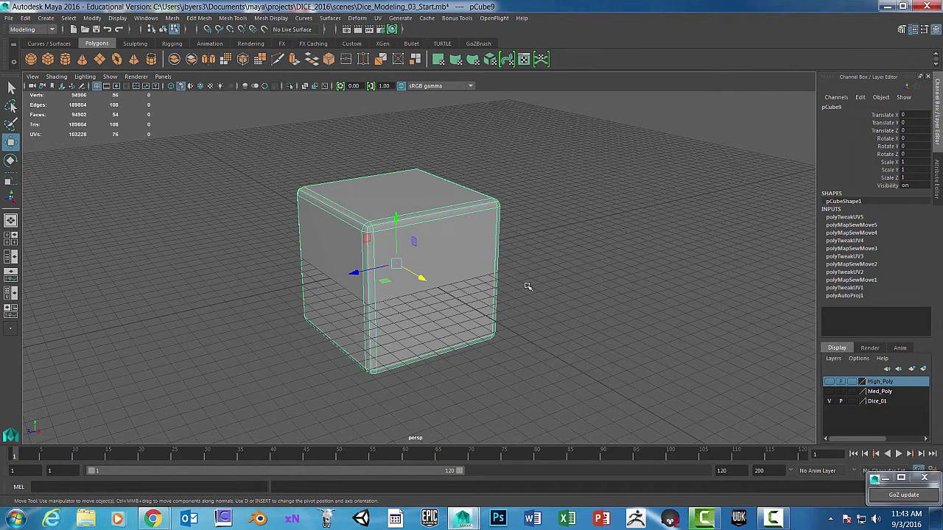
- Minimize Maya, switch to Photoshop and maximize its window
click(888, 7)
click(498, 518)
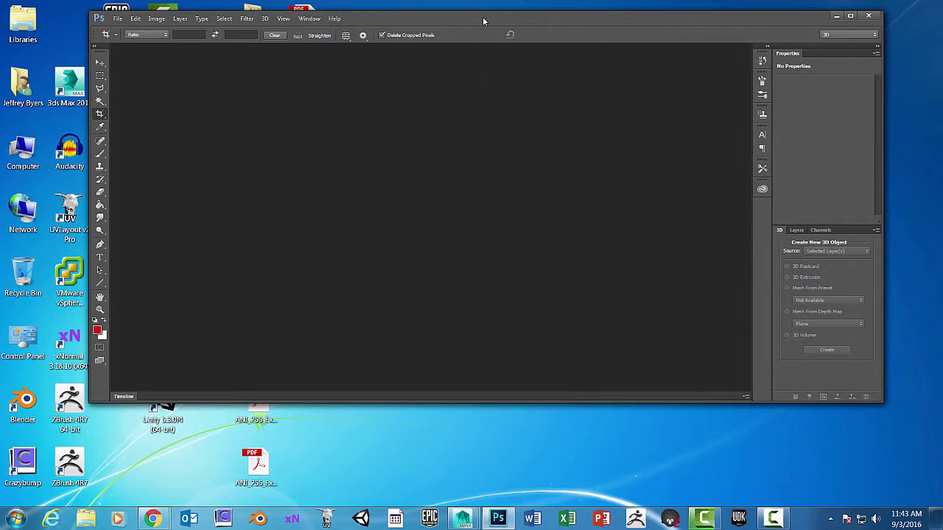
double_click(449, 24)
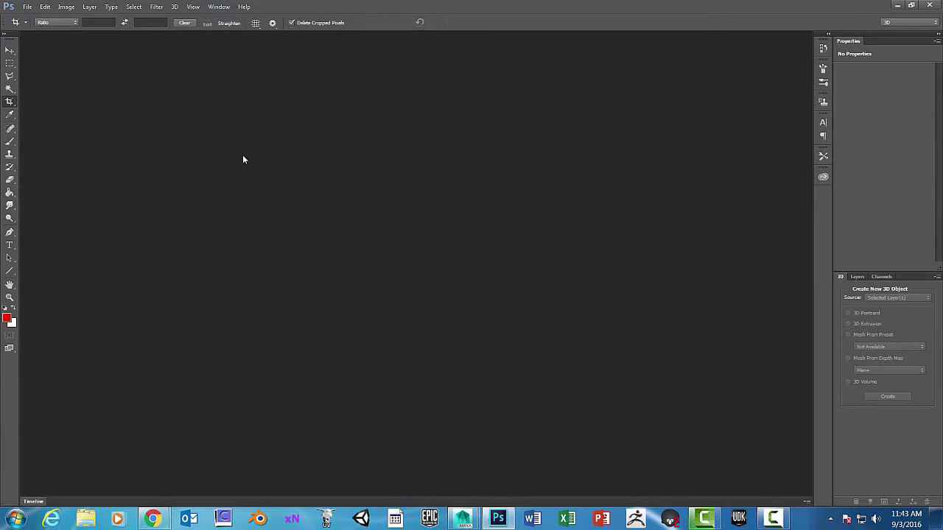
- Open the DICE_UV_RAW TGA image from the sourceimages folder of the DICE_2016 Maya project
click(28, 8)
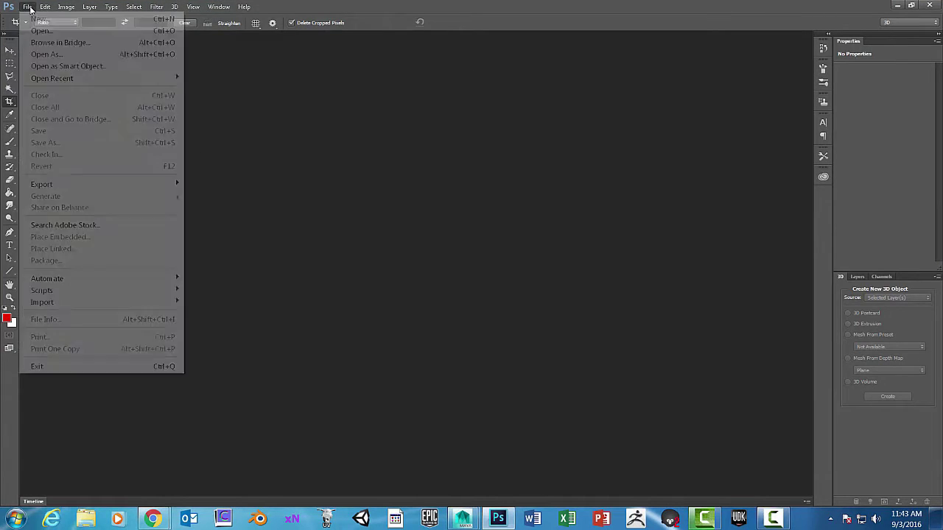
click(41, 31)
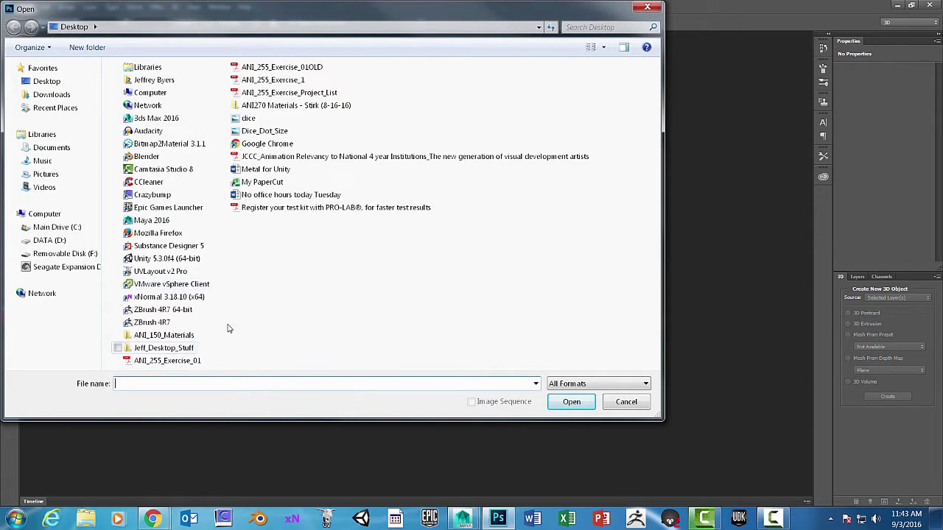
click(49, 148)
double_click(143, 183)
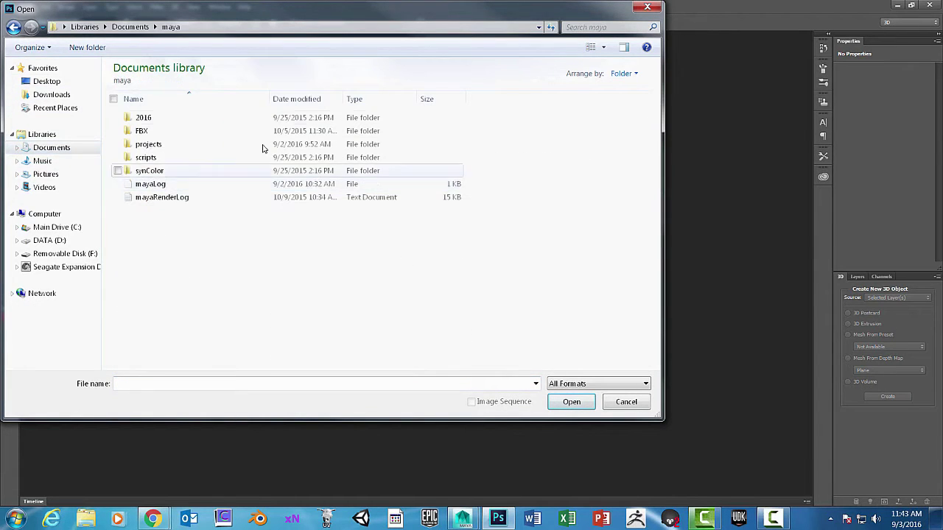
double_click(150, 145)
click(162, 187)
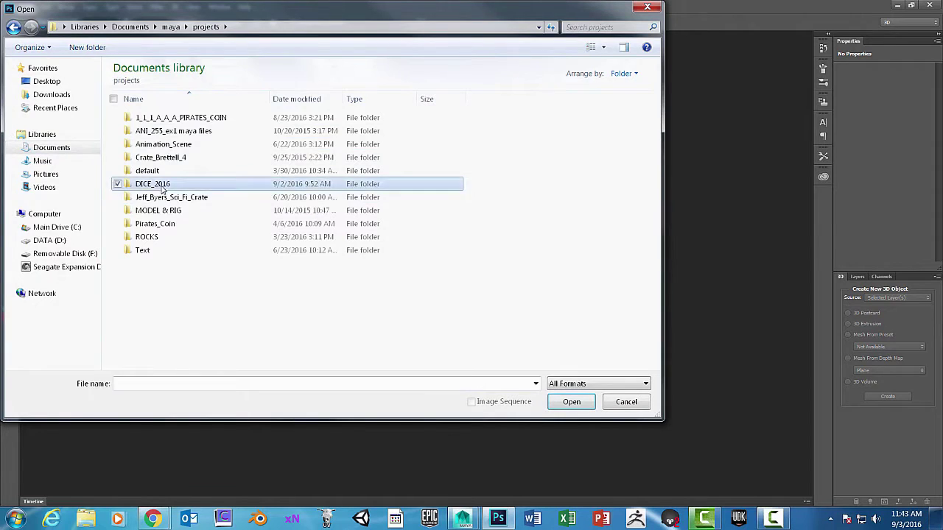
double_click(162, 188)
double_click(162, 266)
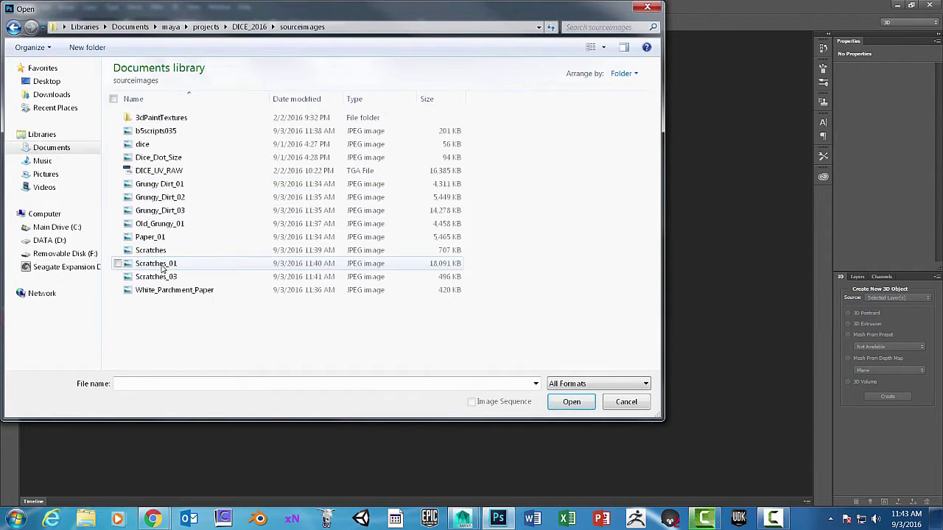
click(153, 173)
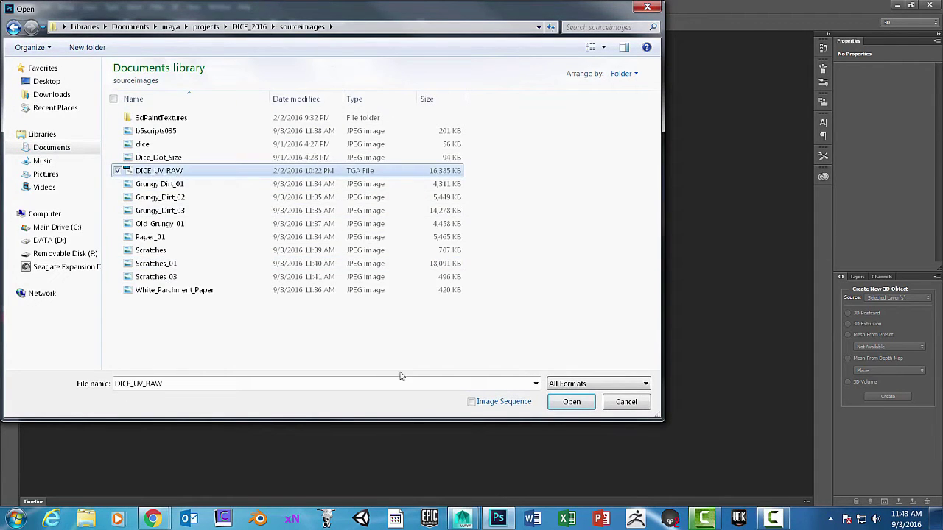
click(568, 403)
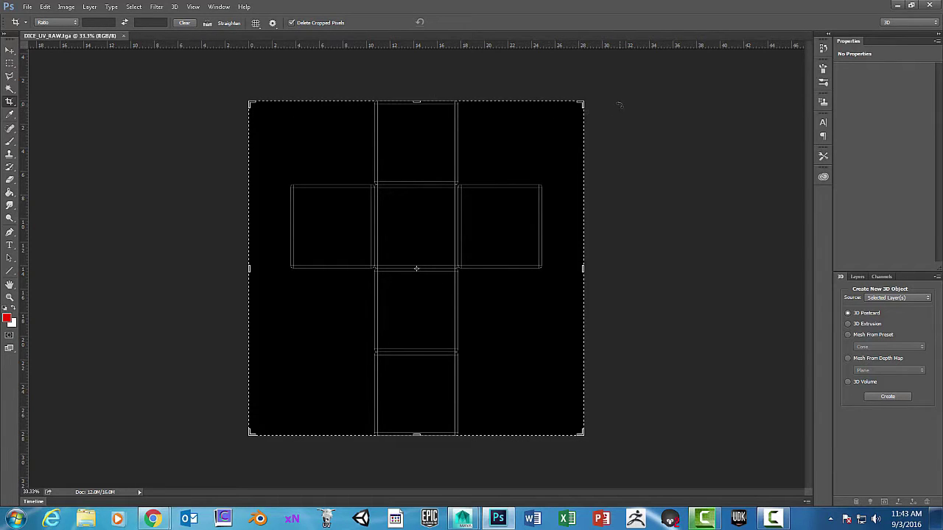
- Switch to the Move tool and discard the pending crop of the UV image
drag(581, 103, 578, 102)
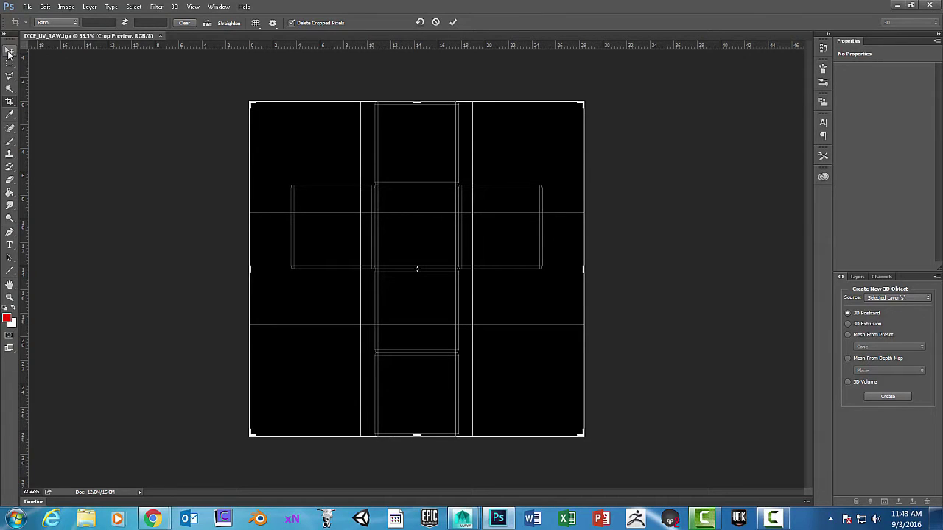
click(9, 53)
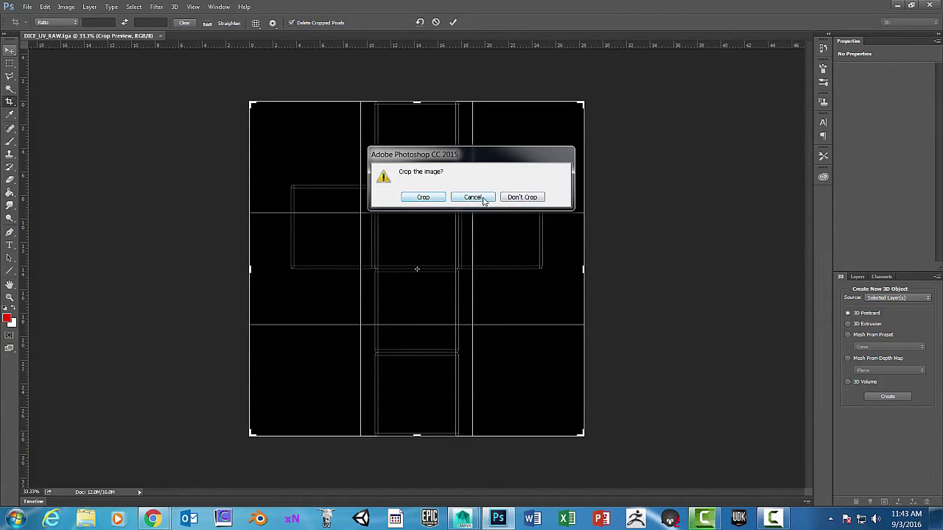
click(537, 198)
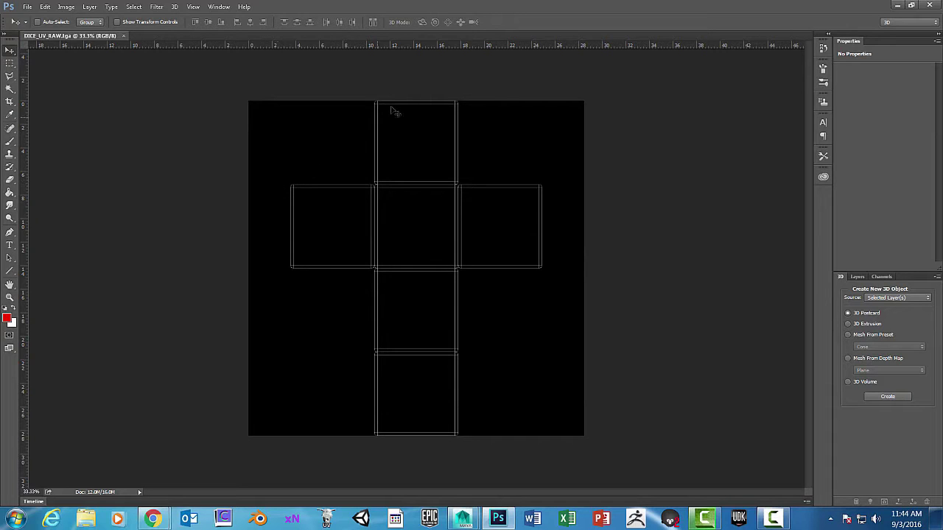
- Open all nine texture images from Grungy Dirt_01 through White_Parchment_Paper in the sourceimages folder
click(27, 7)
click(35, 30)
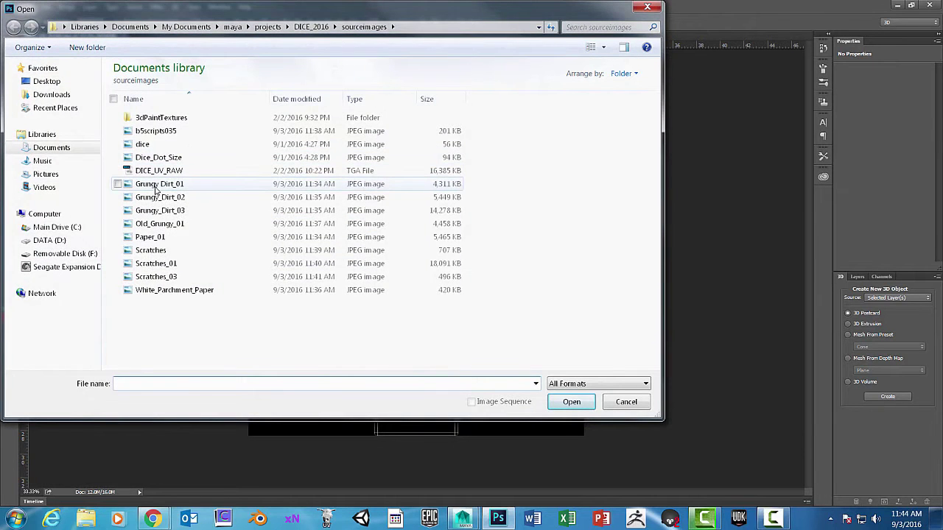
click(156, 186)
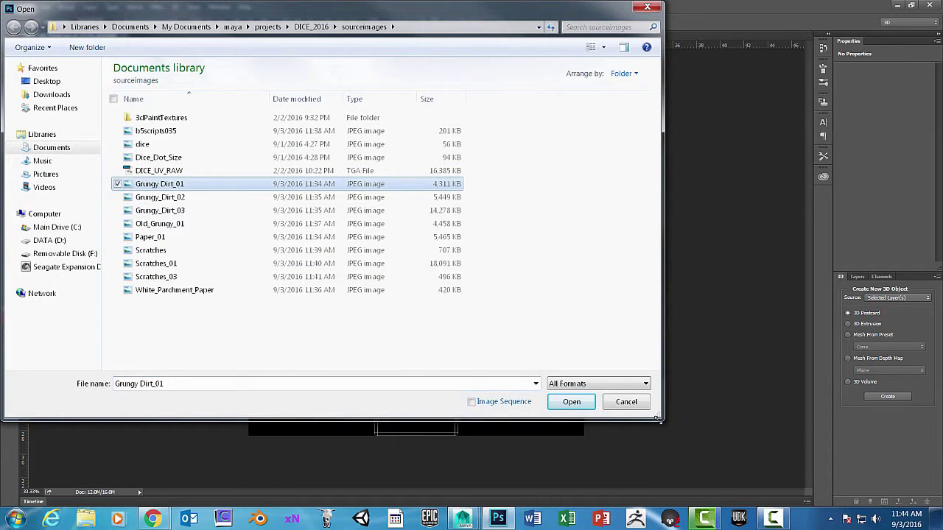
drag(661, 421, 675, 455)
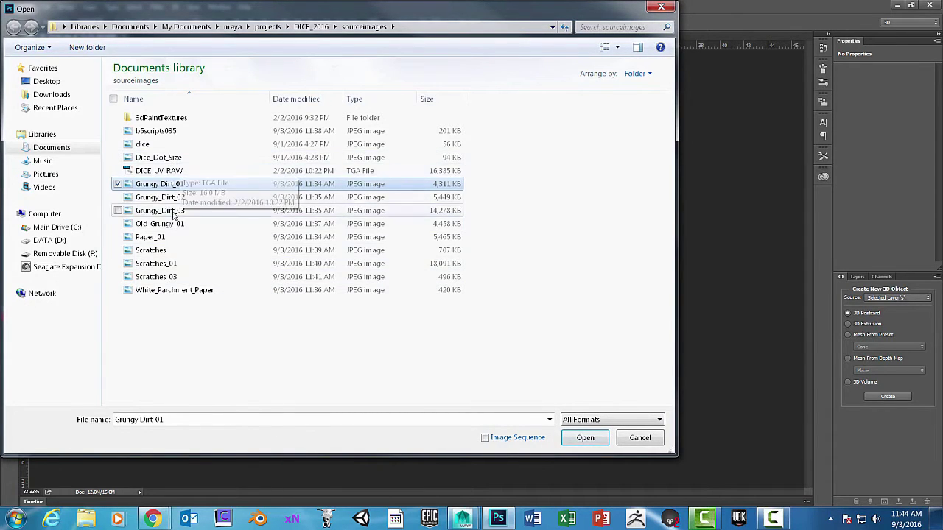
shift+click(186, 289)
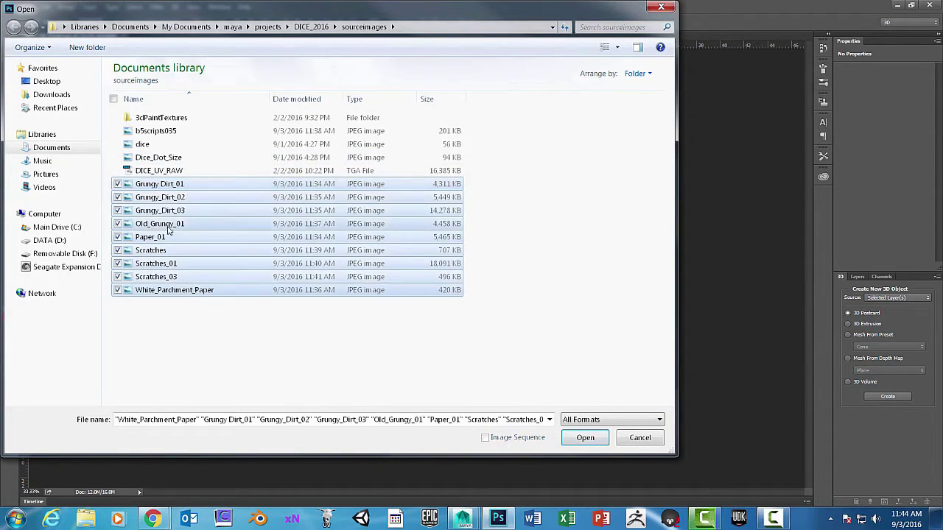
click(582, 437)
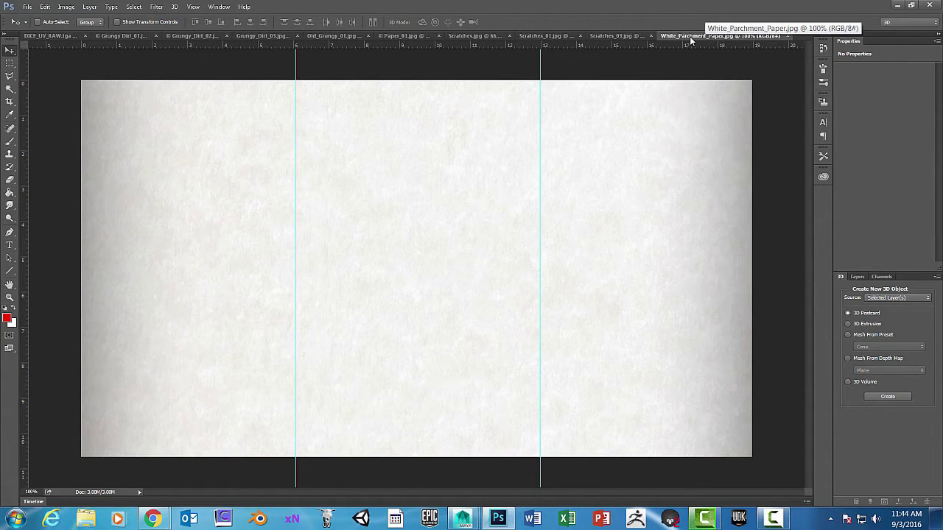
- Float White_Parchment_Paper.jpg in its own window, shrink it and place it over the lower half of the workspace
drag(690, 41, 104, 71)
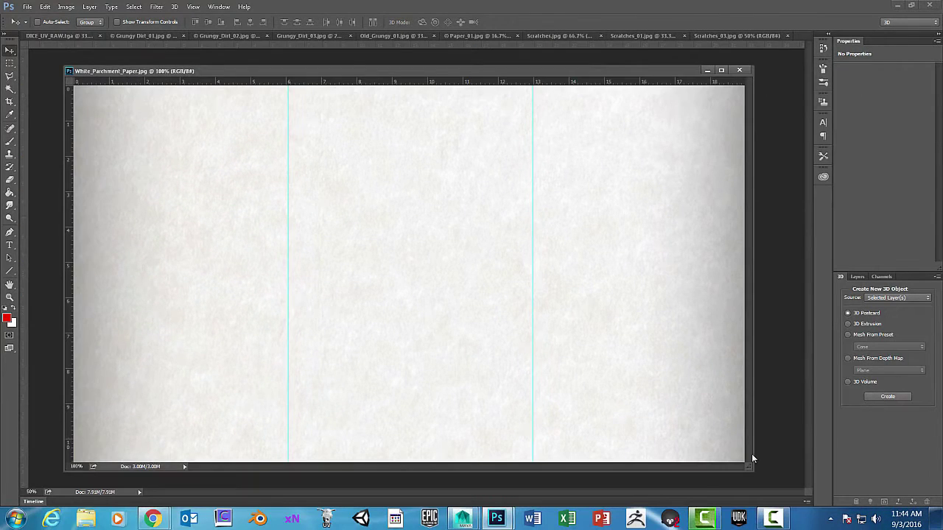
drag(745, 469, 375, 322)
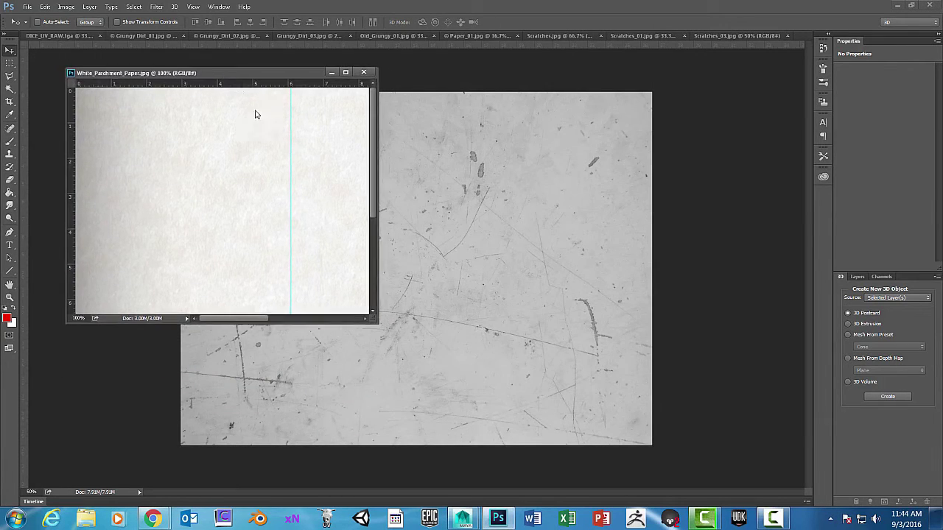
drag(224, 73, 313, 202)
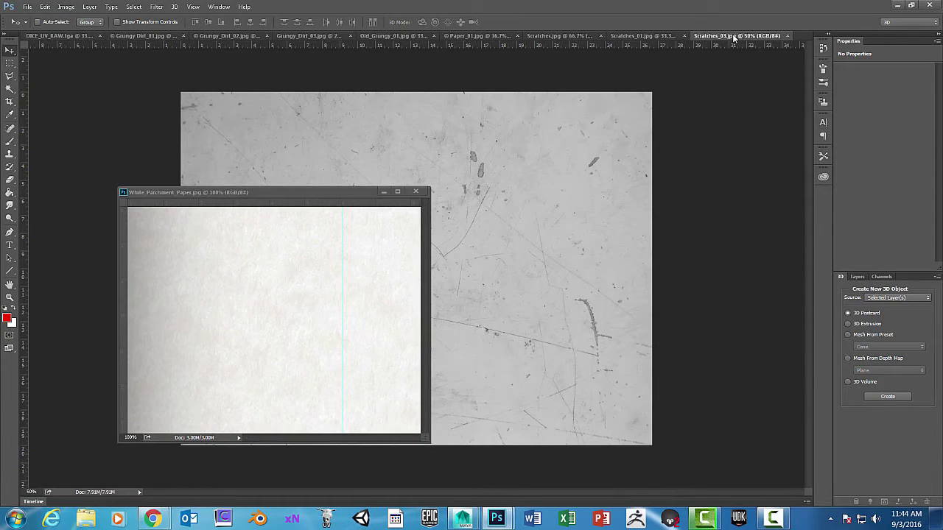
- Float Scratches_03.jpg in its own window and place it beside the parchment window
click(732, 34)
drag(732, 35, 197, 57)
drag(538, 66, 819, 140)
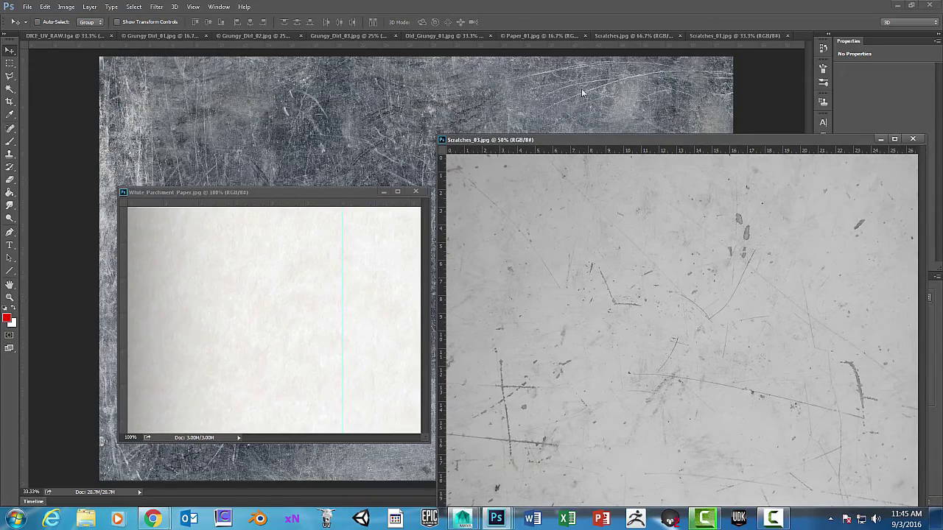
- Float Scratches_01.jpg in its own window, shrink it and place it partly over the parchment window
drag(727, 39, 250, 70)
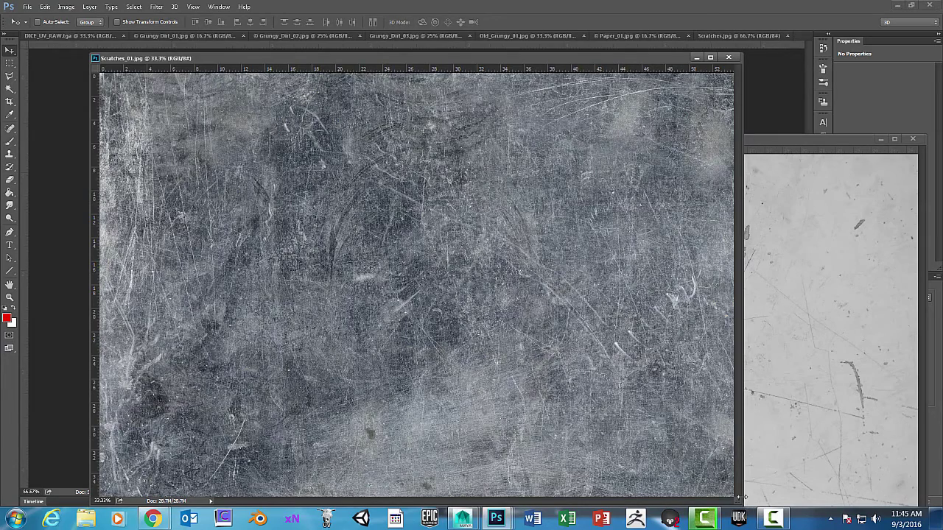
drag(745, 497, 487, 339)
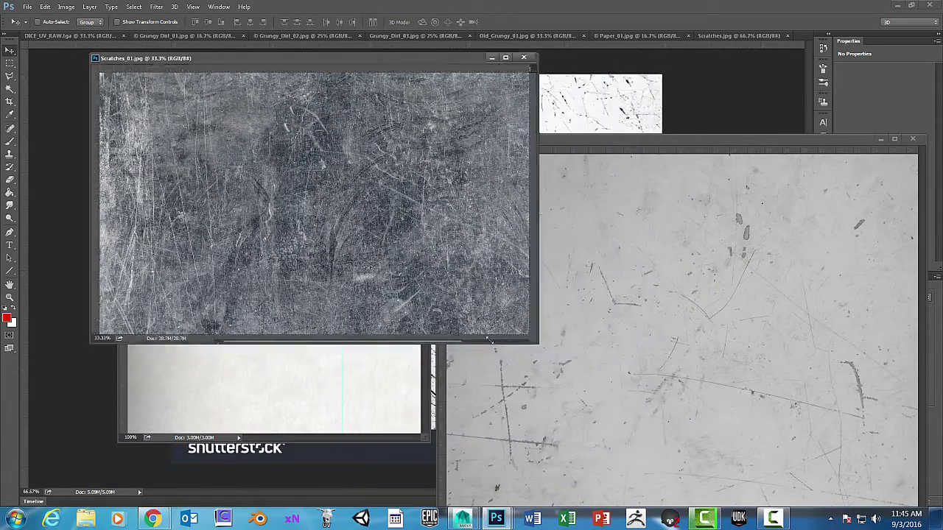
drag(393, 58, 508, 194)
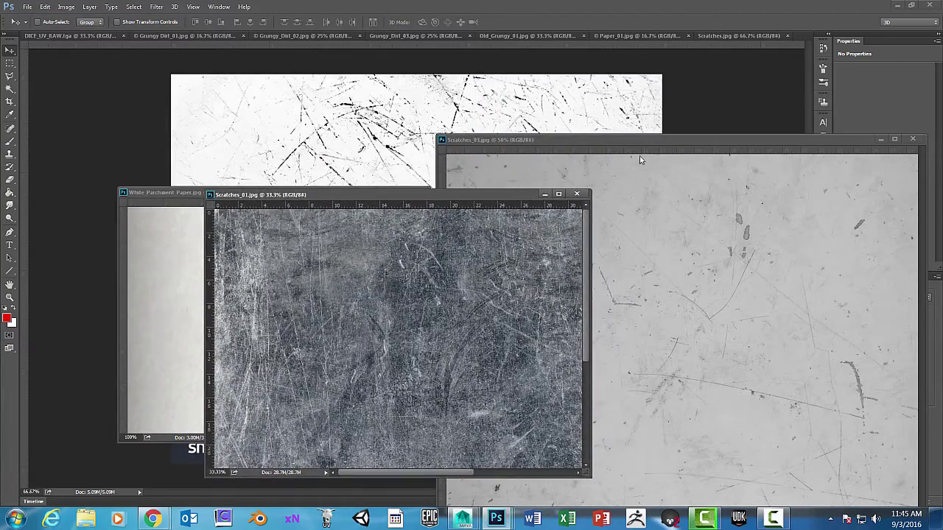
- Shrink the floating Scratches_03.jpg window and place it beside the Scratches_01.jpg window
drag(623, 140, 421, 41)
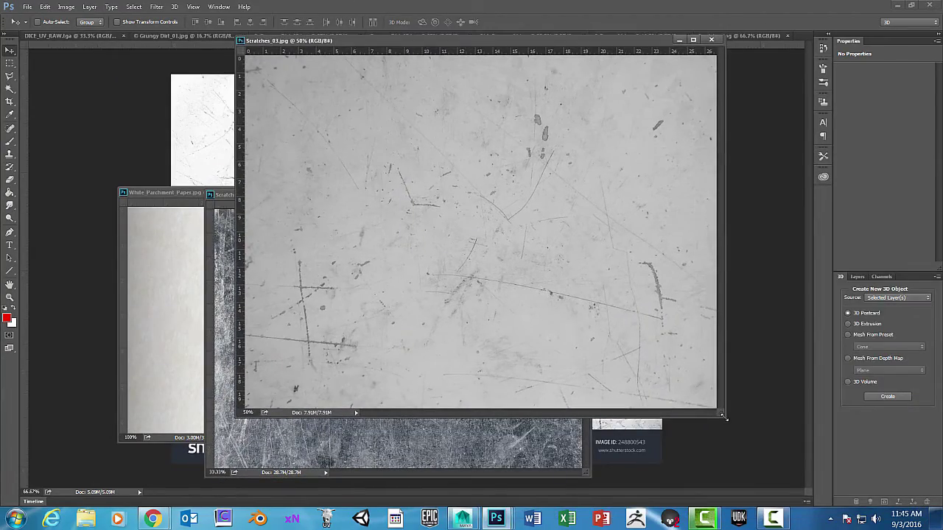
drag(723, 417, 515, 324)
drag(428, 42, 505, 96)
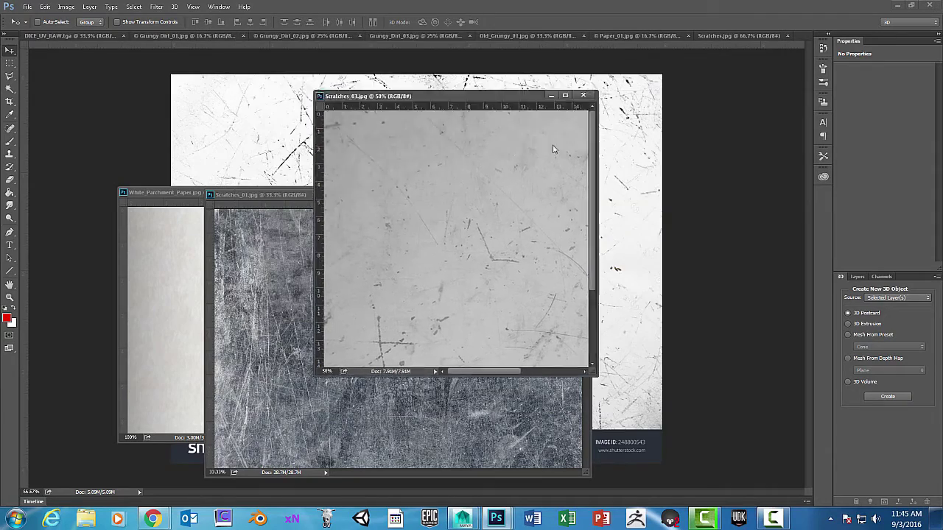
drag(553, 150, 636, 210)
- Bring up Paper_01.jpg and spread the Scratches_01.jpg and White_Parchment_Paper.jpg windows apart to uncover it
click(626, 36)
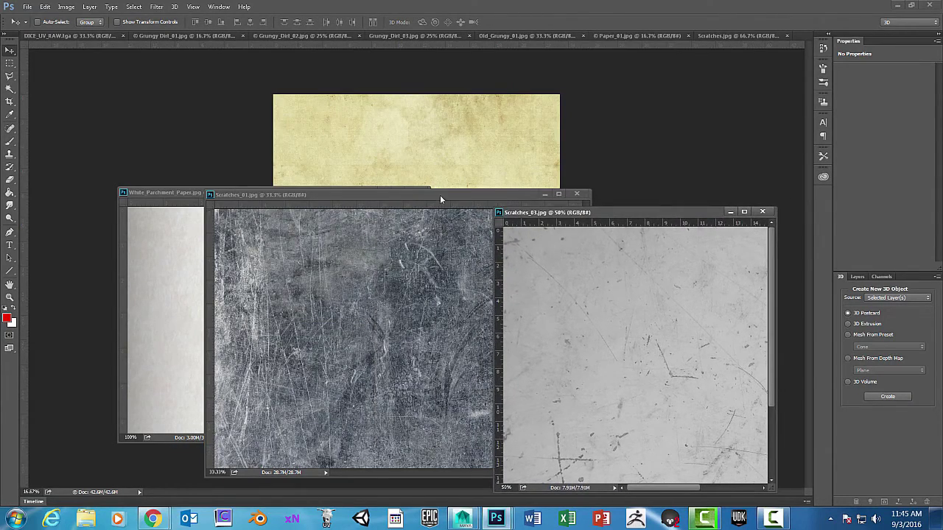
drag(439, 194, 551, 212)
drag(314, 190, 231, 262)
drag(453, 211, 619, 250)
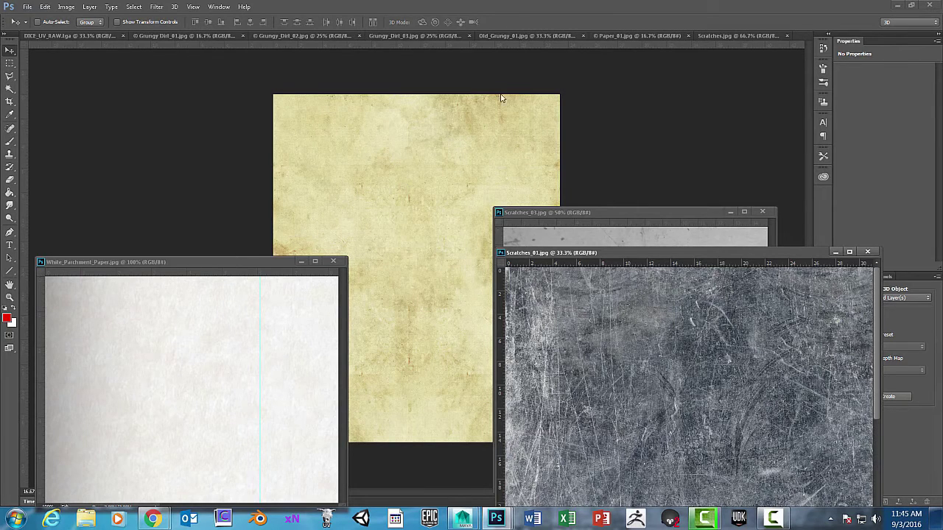
- Close Scratches.jpg, then float Paper_01.jpg in a smaller window placed above the scratch textures
click(726, 37)
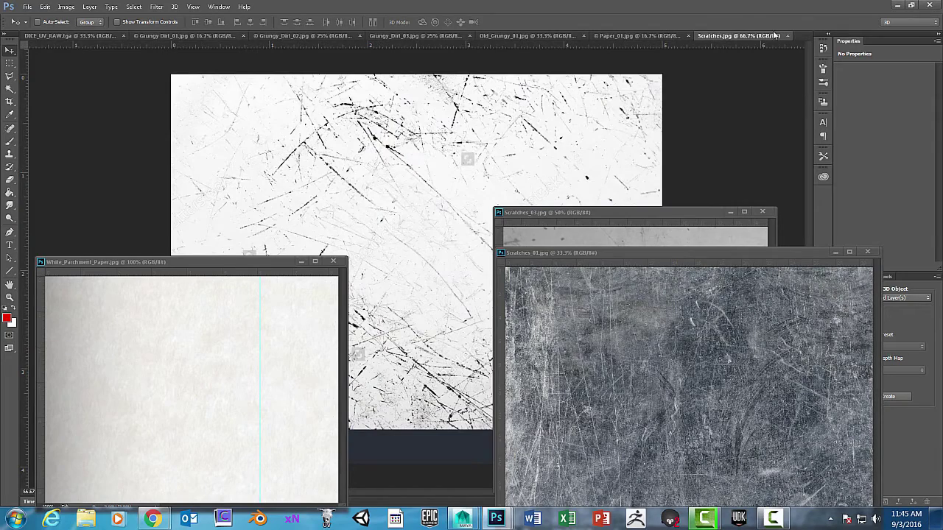
click(642, 37)
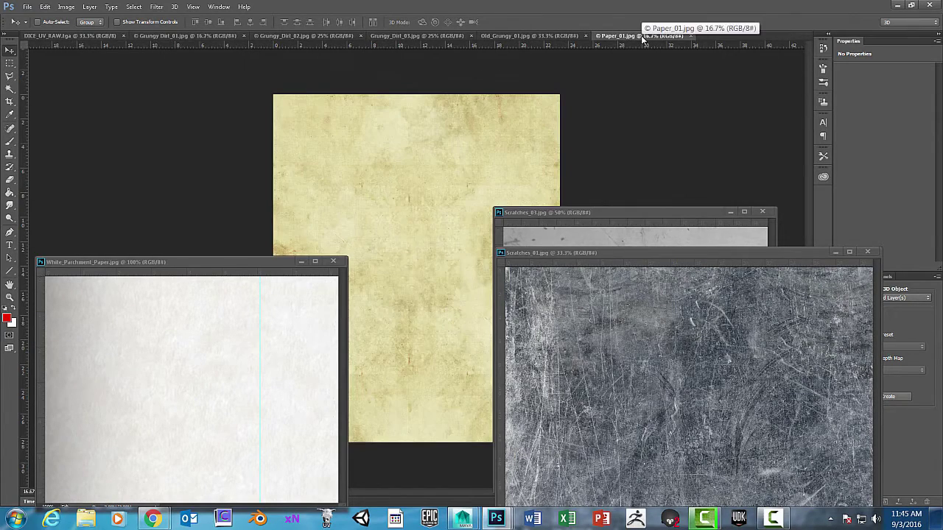
drag(642, 37, 322, 61)
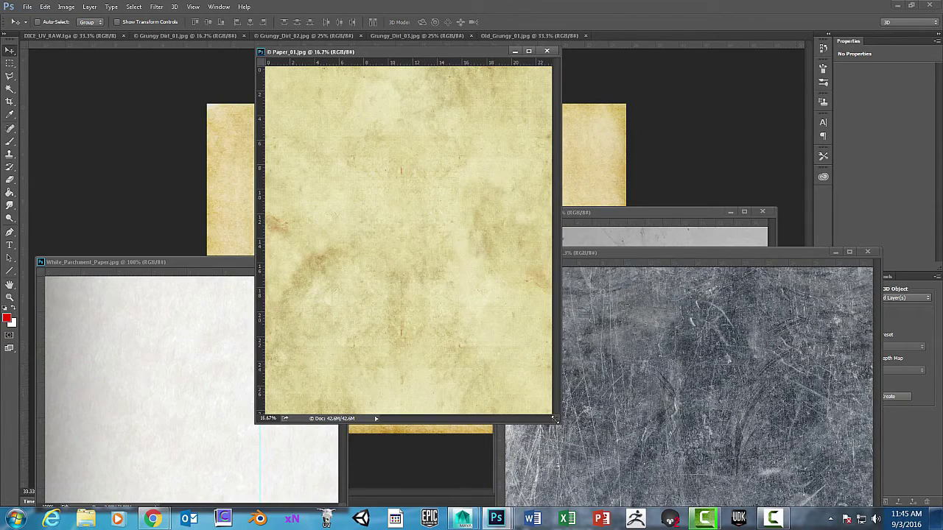
drag(554, 418, 444, 277)
drag(383, 56, 687, 141)
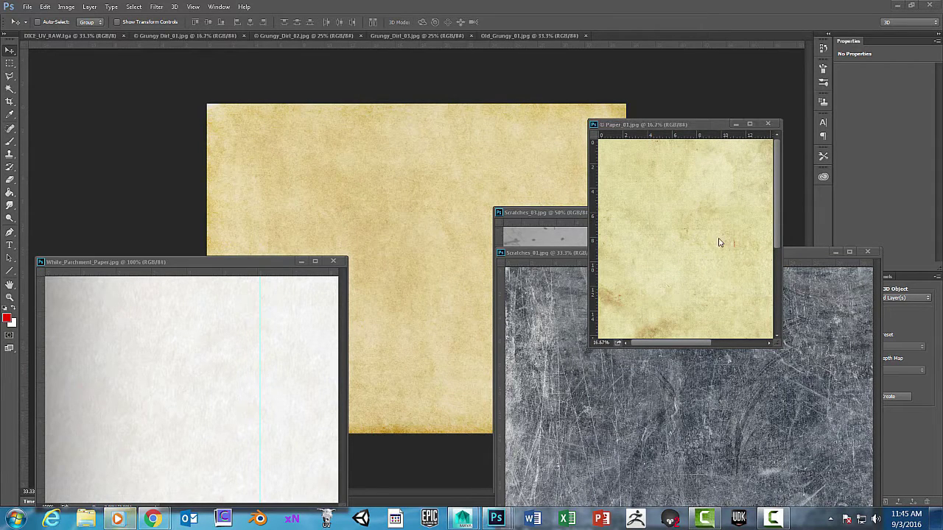
- Lower the Paper_01.jpg window, then float Old_Grungy_01.jpg in a smaller window between the white parchment and Paper_01.jpg
drag(657, 128, 682, 232)
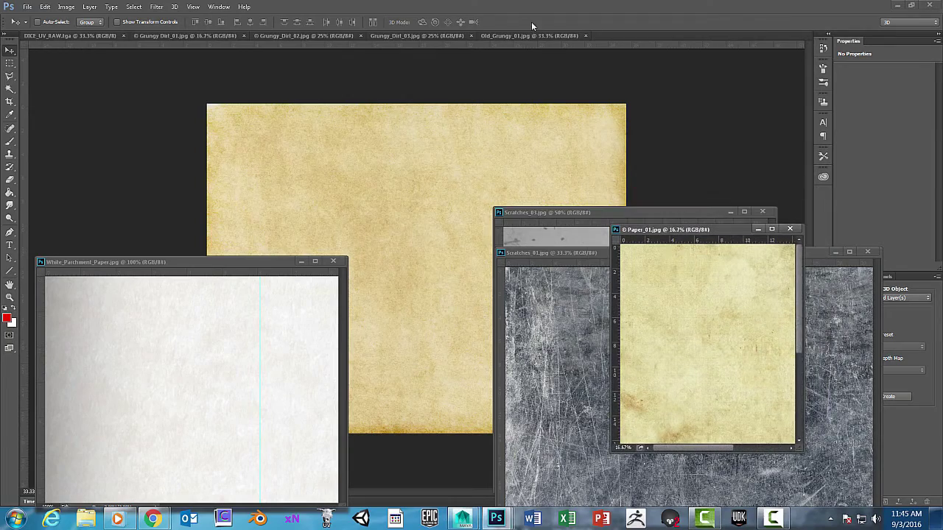
drag(518, 37, 280, 46)
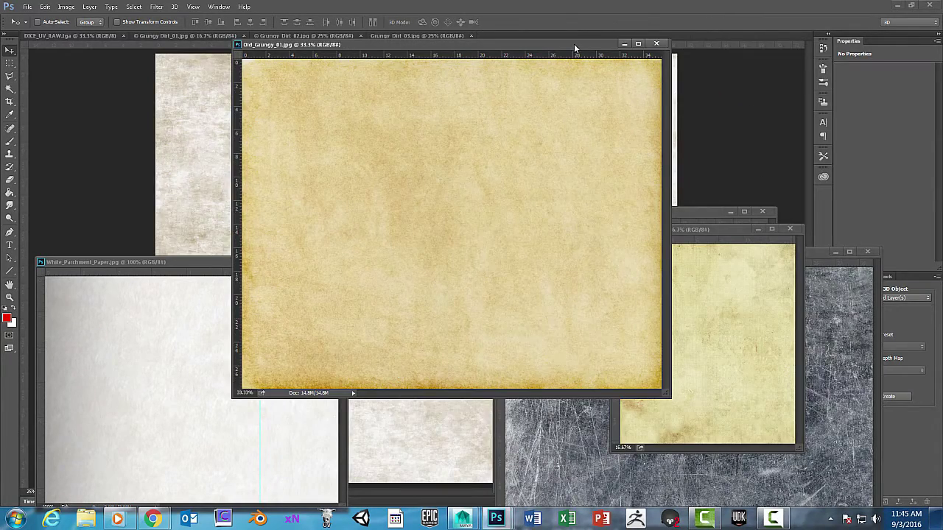
drag(575, 48, 519, 91)
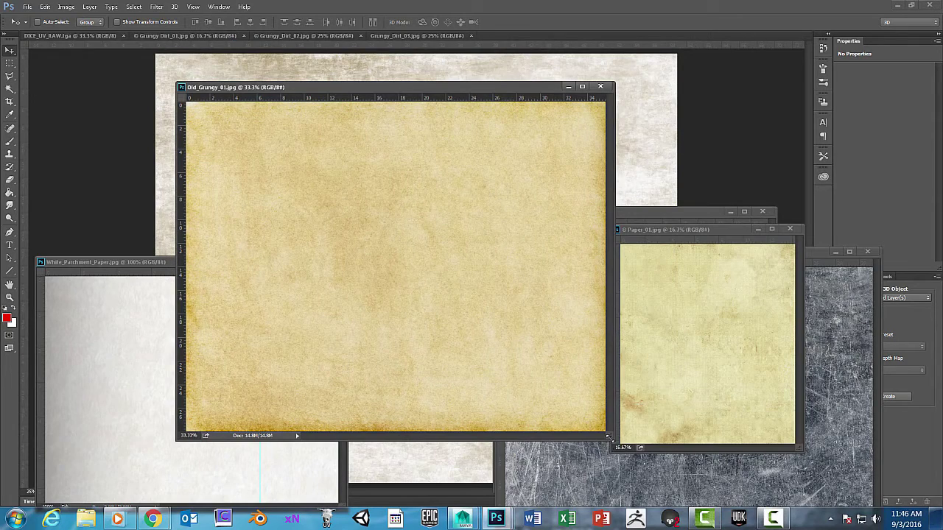
drag(608, 437, 407, 297)
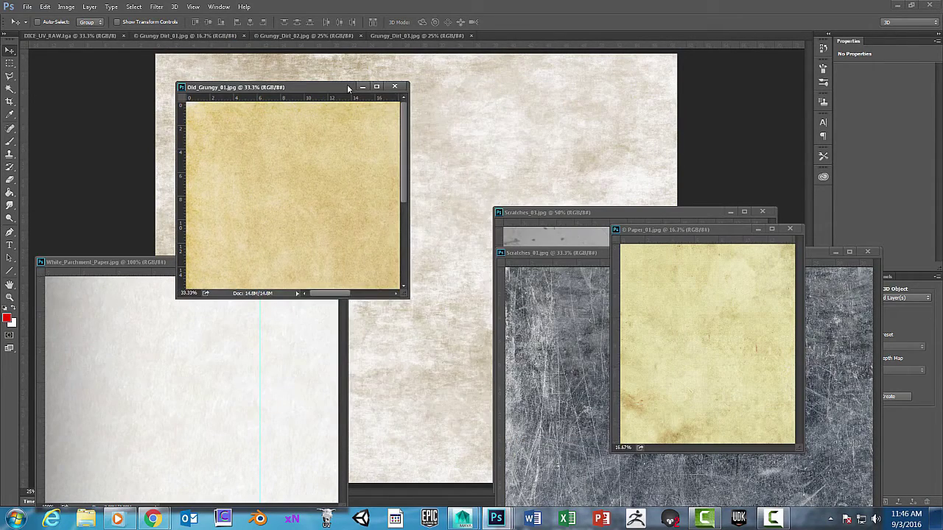
drag(348, 89, 526, 310)
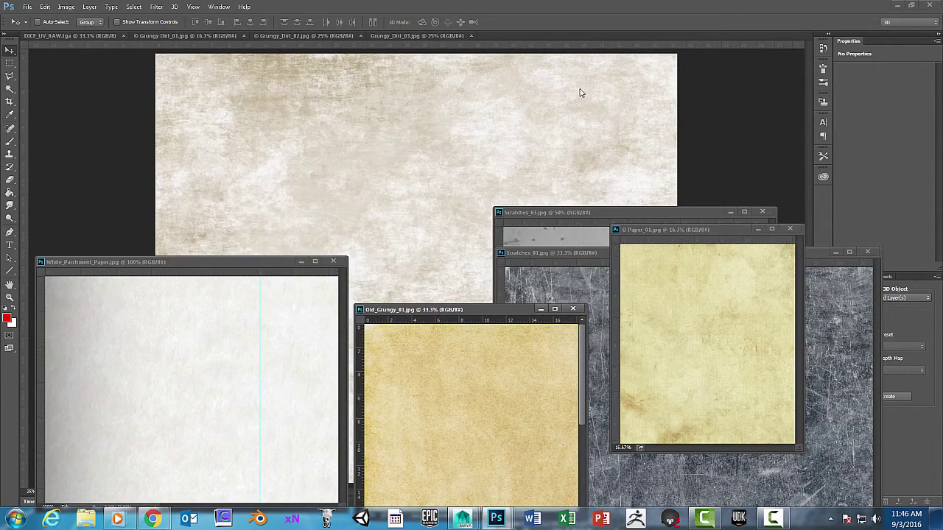
- Float Grungy_Dirt_03.jpg in its own window, shrink it and place it partly over Old_Grungy_01.jpg and Paper_01.jpg
click(398, 35)
drag(400, 39, 482, 129)
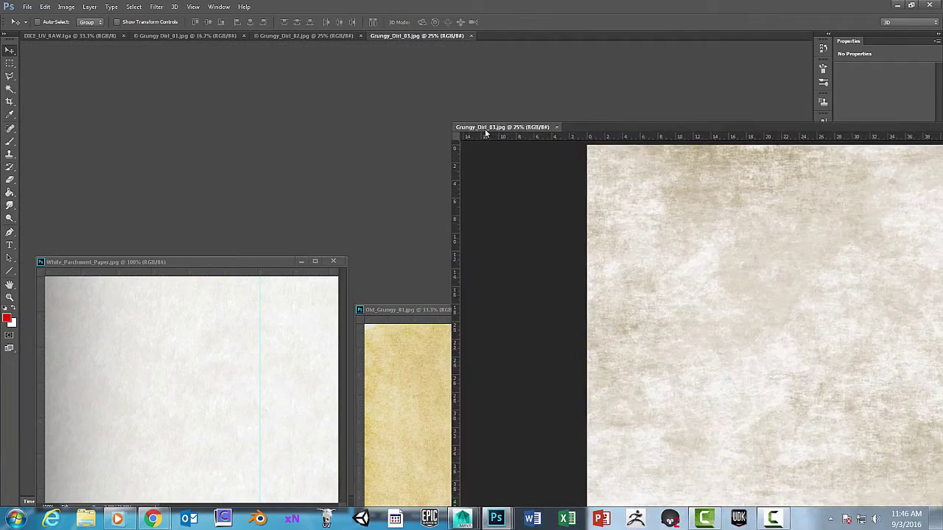
drag(784, 129, 591, 24)
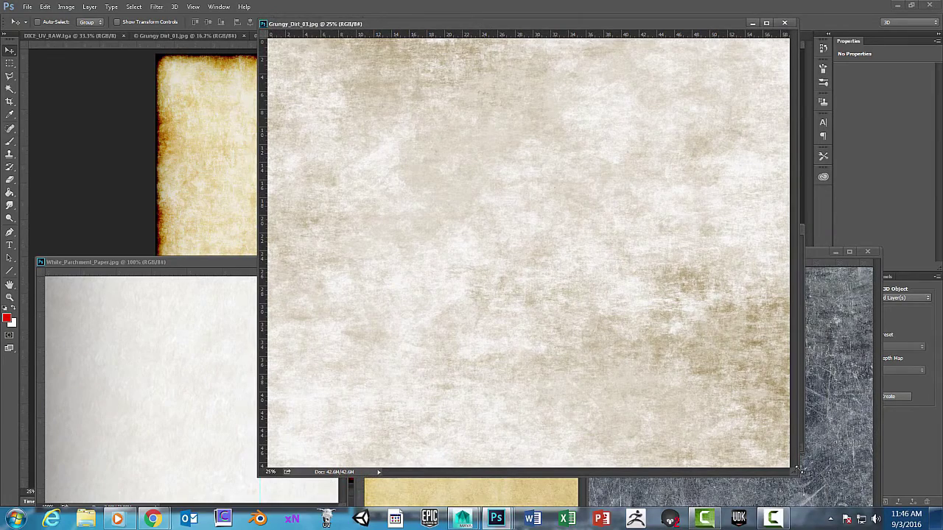
drag(799, 476, 560, 265)
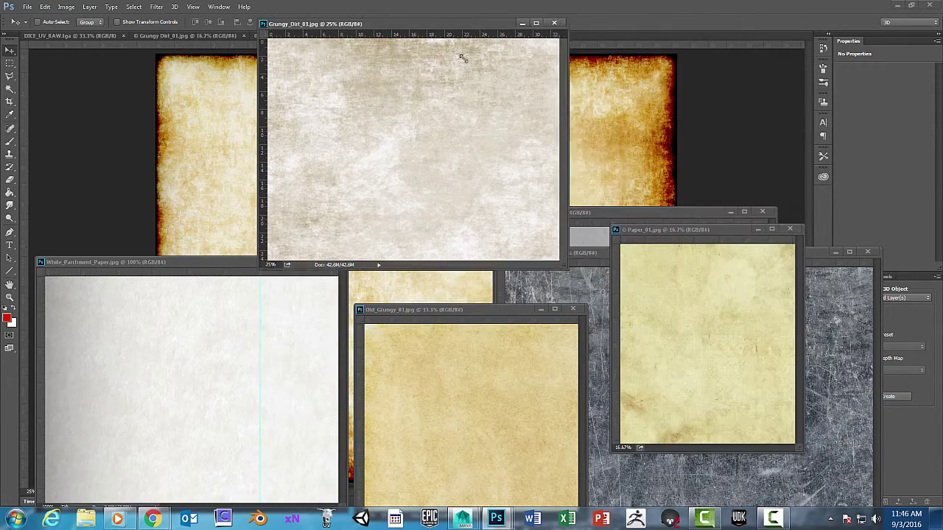
drag(461, 30, 579, 231)
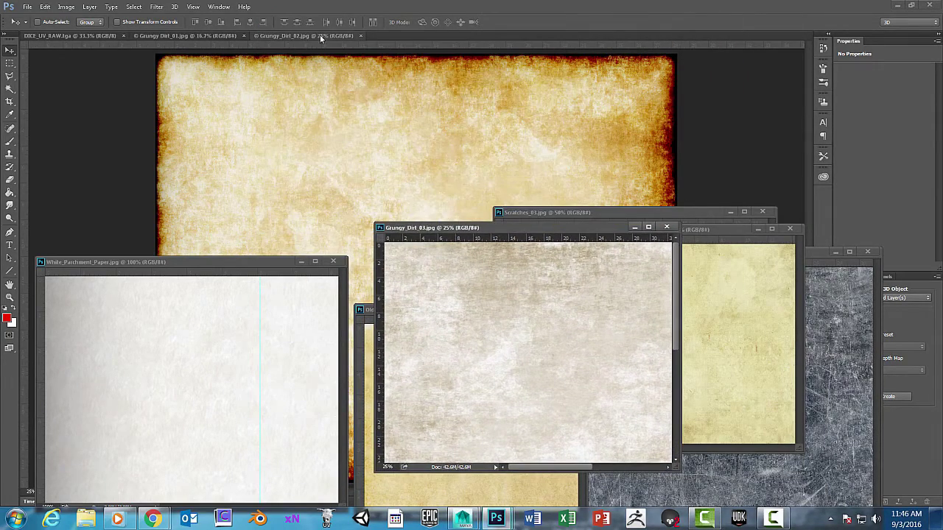
- Close Grungy_Dirt_02.jpg, then float Grungy Dirt_01.jpg in a smaller window above the white parchment
click(346, 37)
click(359, 36)
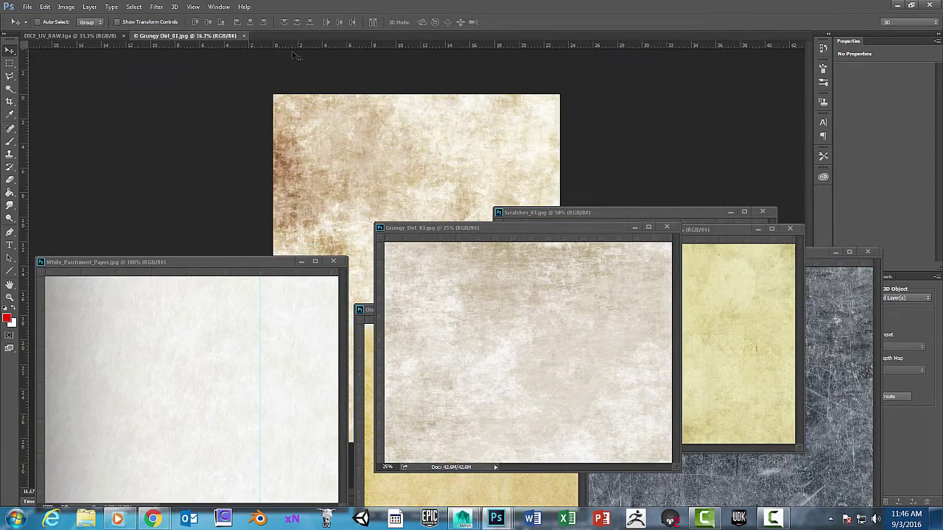
drag(183, 36, 518, 67)
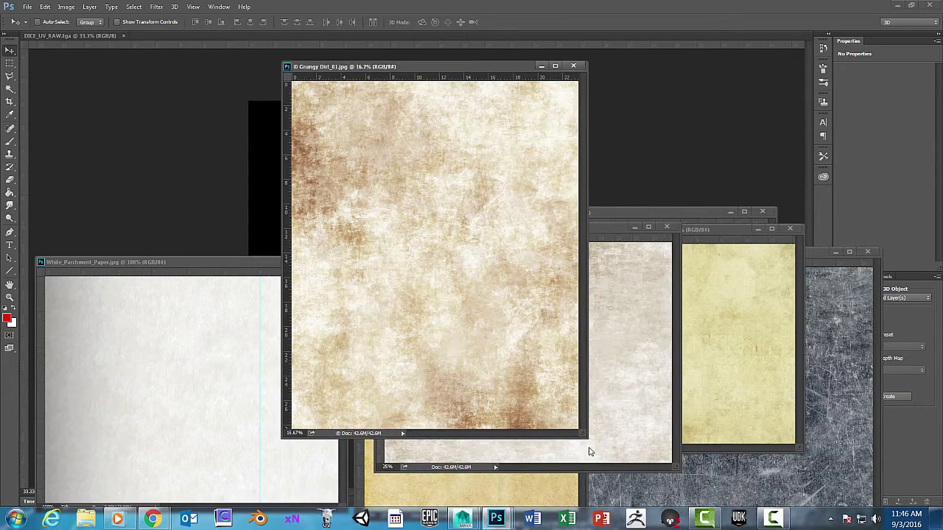
drag(584, 437, 497, 254)
drag(422, 73, 206, 98)
- Spread the Grungy_Dirt_03.jpg, Paper_01.jpg and Scratches_03.jpg windows apart to uncover more of the dice UV layout
drag(580, 237, 539, 317)
click(748, 219)
drag(748, 218, 785, 111)
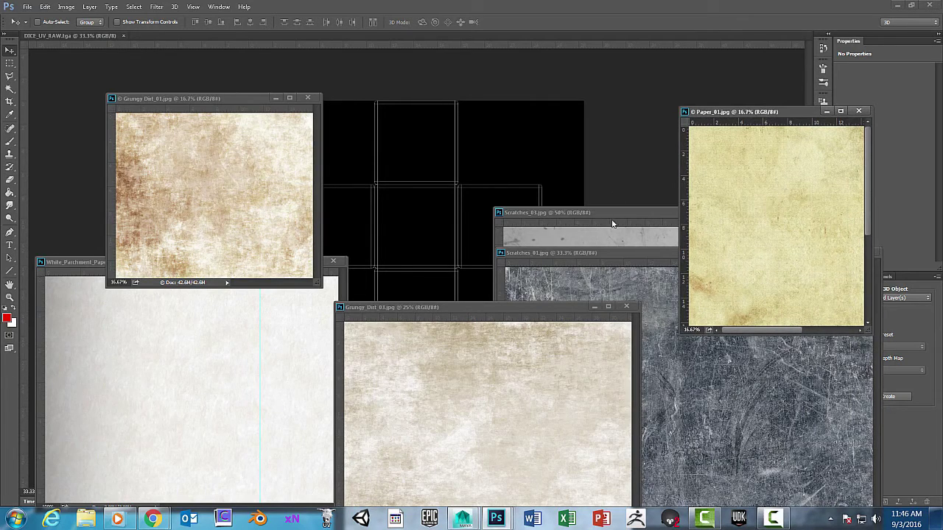
drag(614, 211, 594, 181)
- Place the White_Parchment_Paper.jpg window beside the uncovered dice UV layout and move the Grungy Dirt_01.jpg window out of the way
click(118, 283)
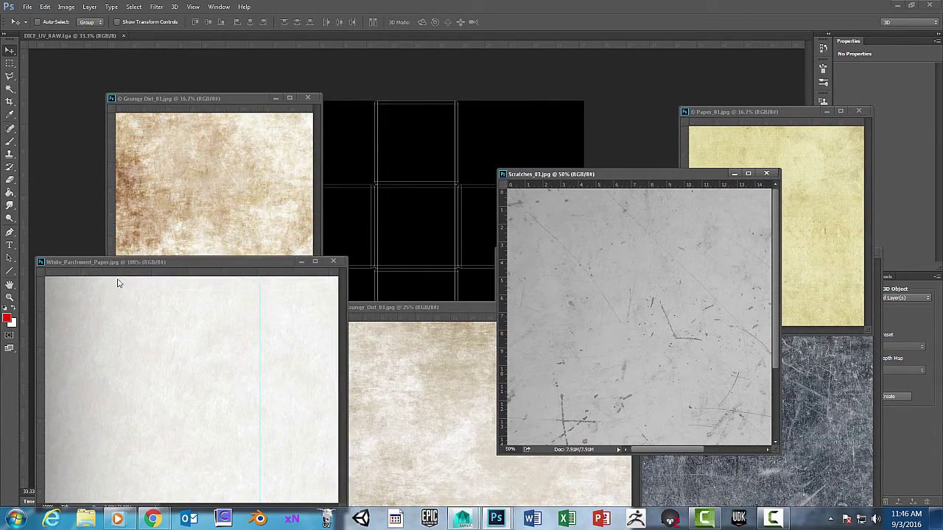
drag(90, 265, 306, 161)
drag(206, 98, 132, 302)
drag(409, 156, 608, 101)
- Copy the white parchment image into DICE_UV_RAW.tga as a new layer, then close White_Parchment_Paper.jpg
drag(481, 150, 432, 152)
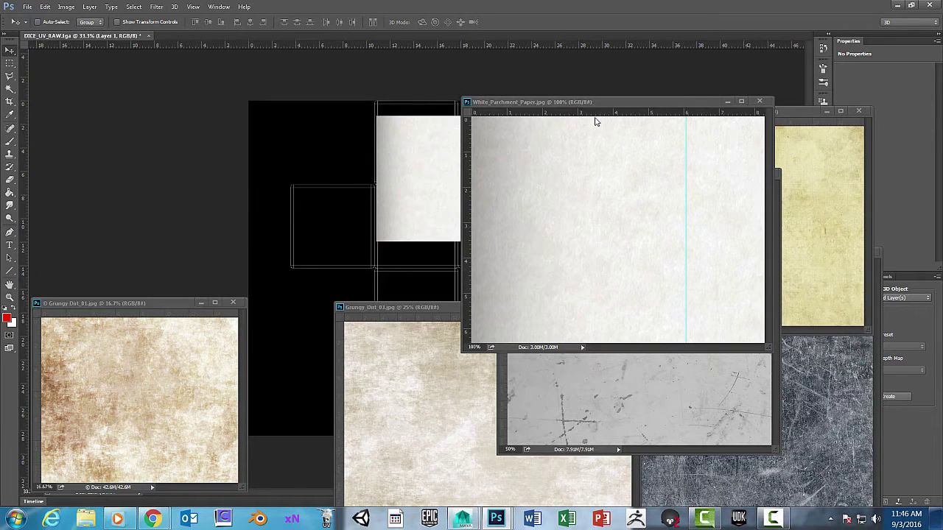
drag(597, 101, 574, 199)
click(745, 198)
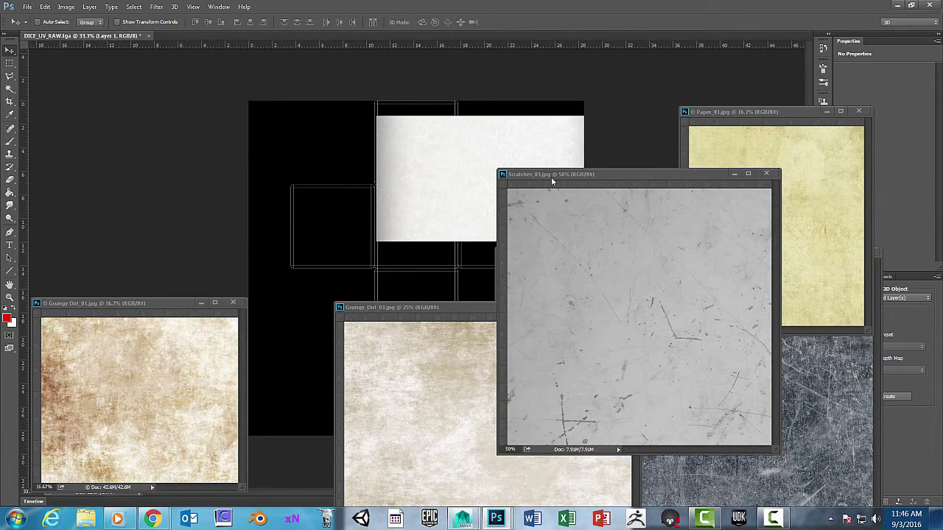
- Stack the Scratches_03.jpg, Paper_01.jpg and Scratches_01.jpg windows near Grungy Dirt_01.jpg, clear of the parchment layer
drag(551, 177, 155, 239)
drag(804, 109, 308, 297)
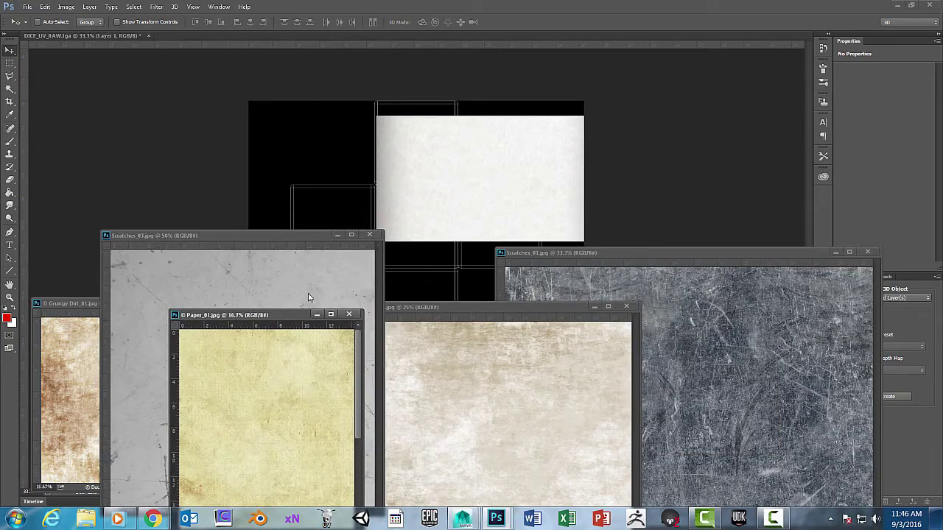
drag(743, 253, 316, 261)
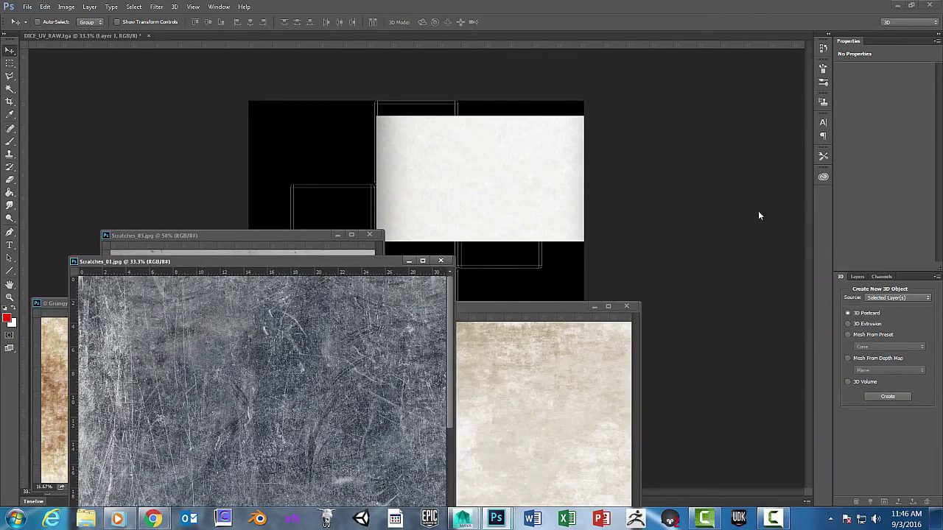
- Show the layers of DICE_UV_RAW.tga and move the parchment layer to the top centre of the canvas
click(460, 86)
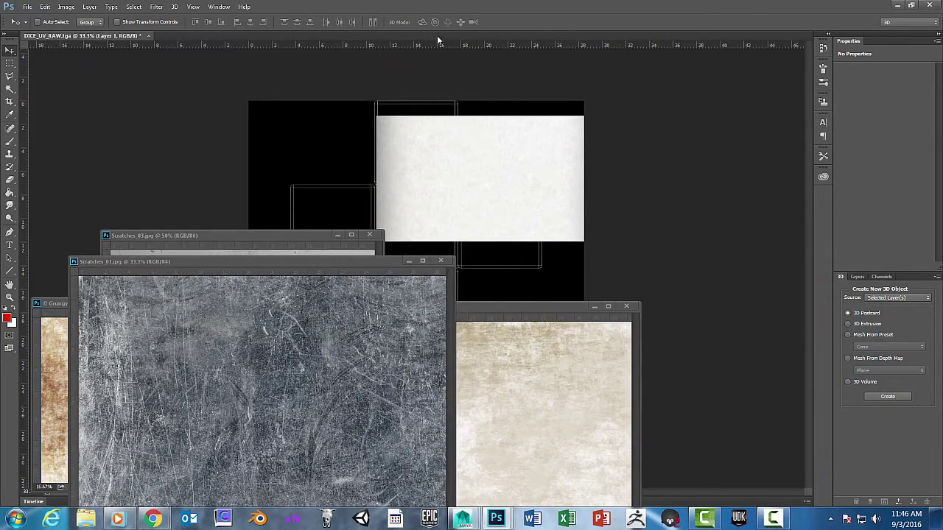
click(218, 6)
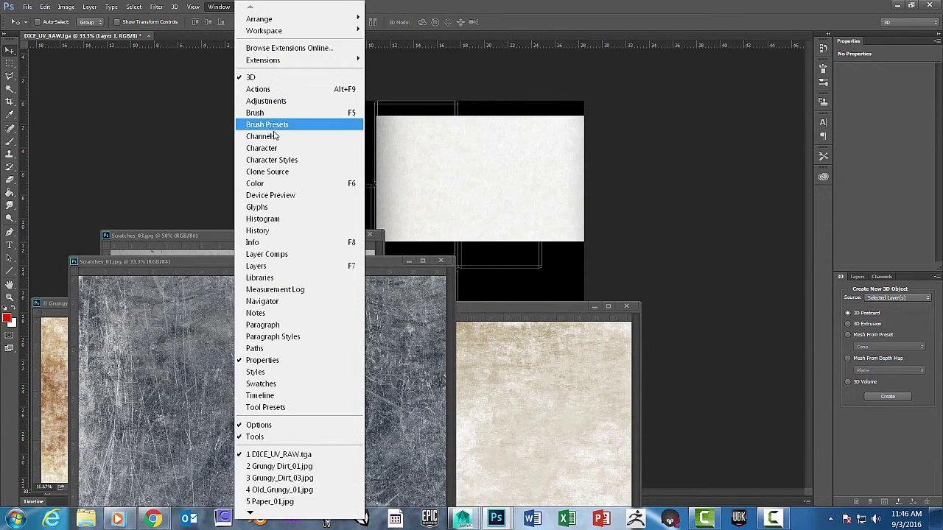
click(258, 266)
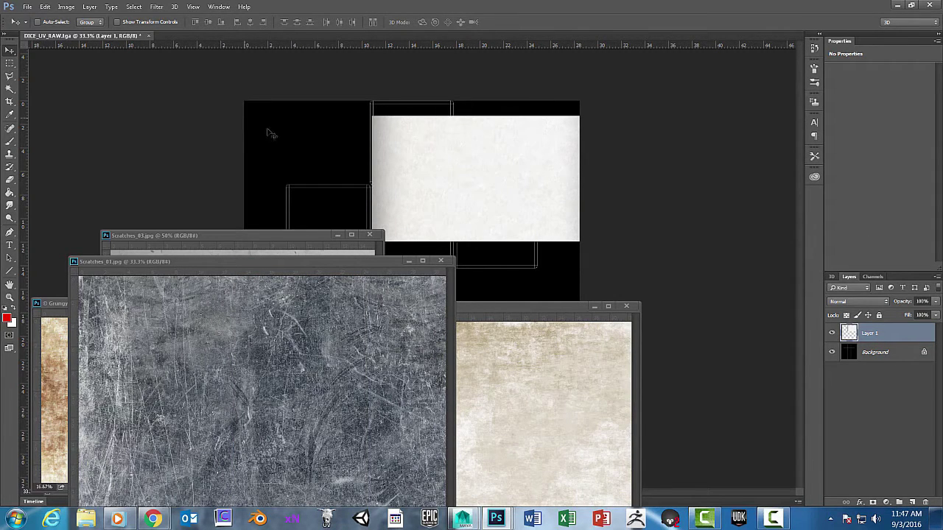
drag(400, 143, 344, 139)
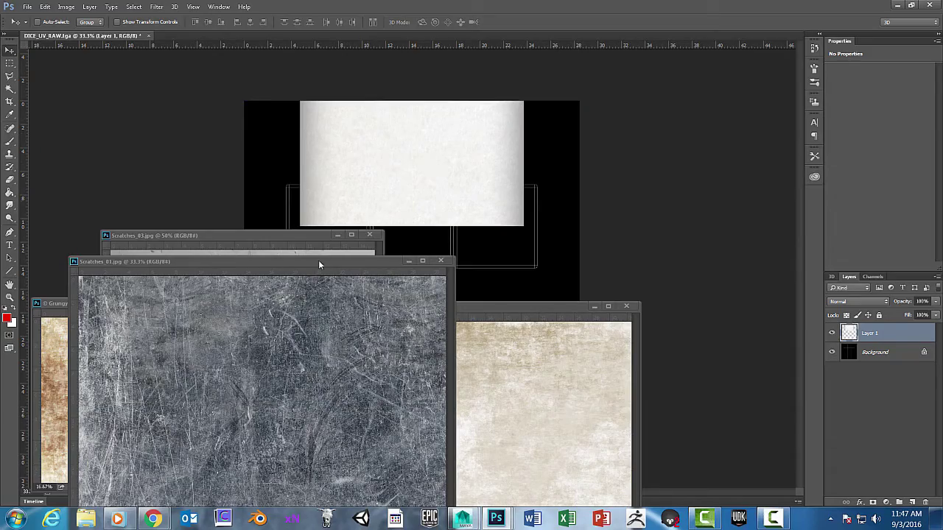
- Move all the floating scratch, paper and grunge texture windows off the main workspace to leave only the dice UV layout
drag(319, 265, 941, 324)
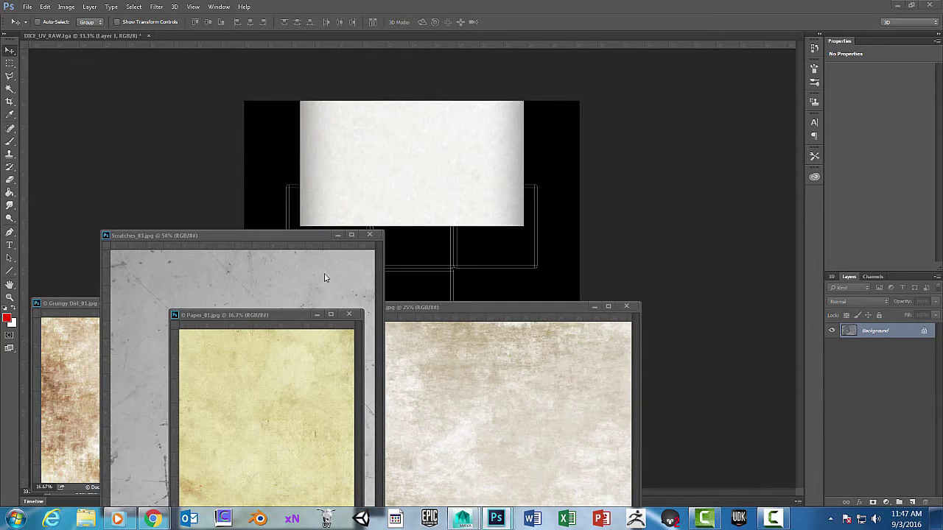
drag(287, 238, 941, 310)
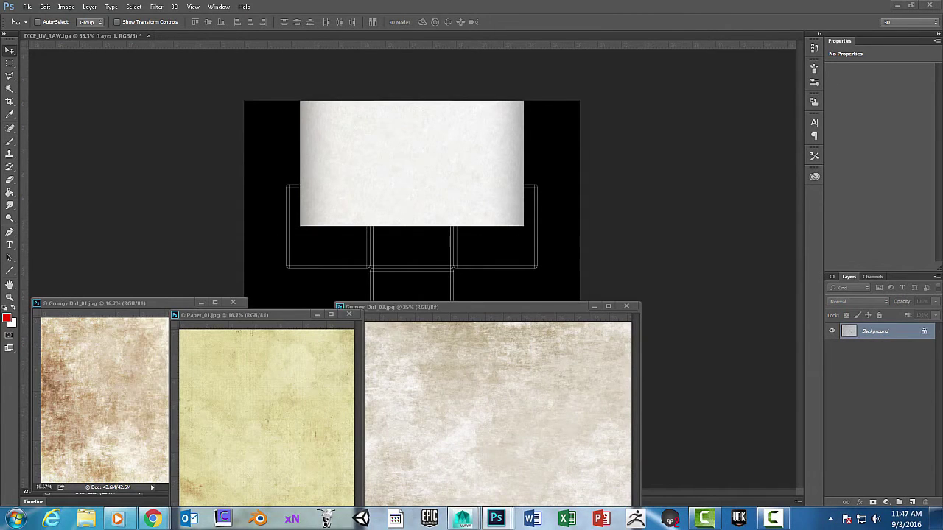
drag(281, 313, 941, 309)
click(462, 305)
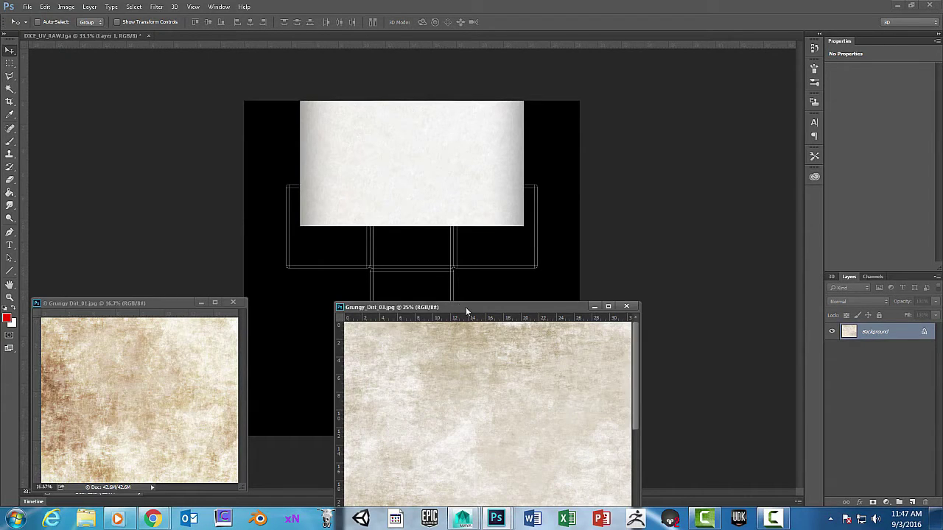
drag(462, 304, 941, 310)
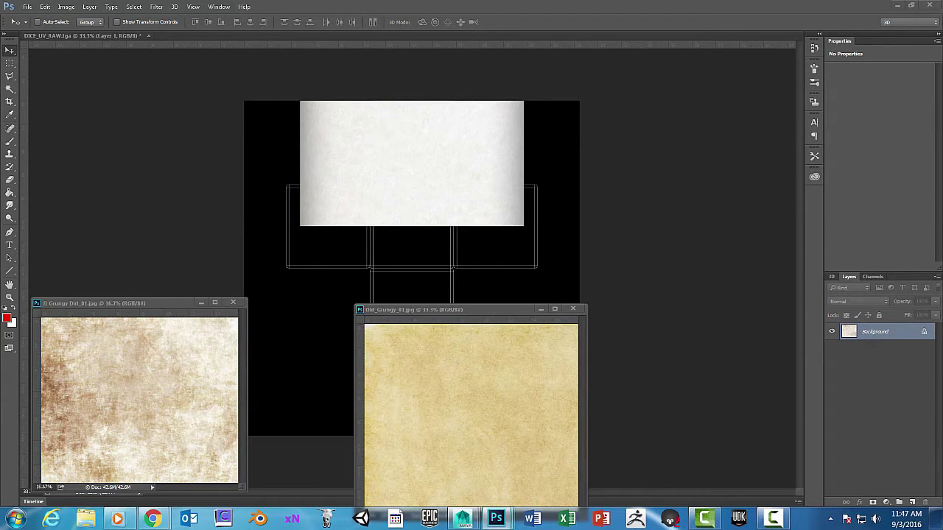
drag(129, 302, 941, 309)
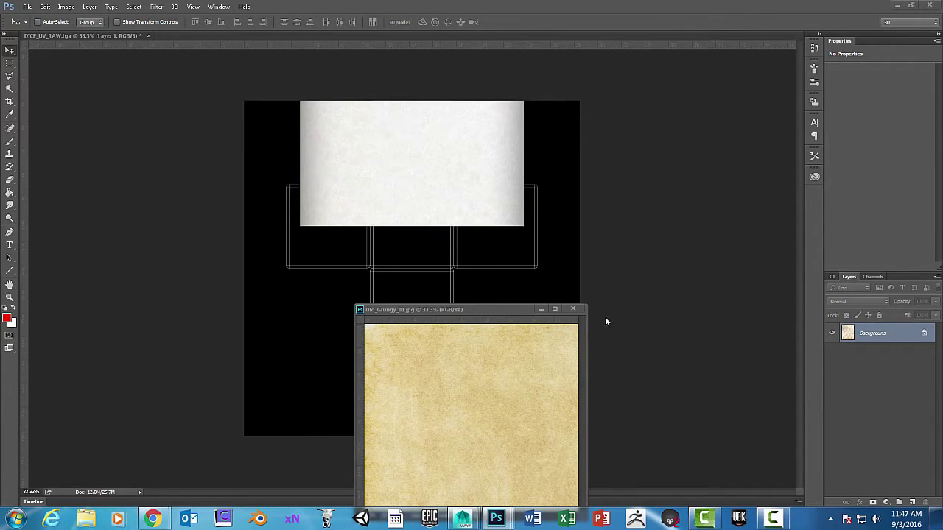
drag(444, 310, 941, 311)
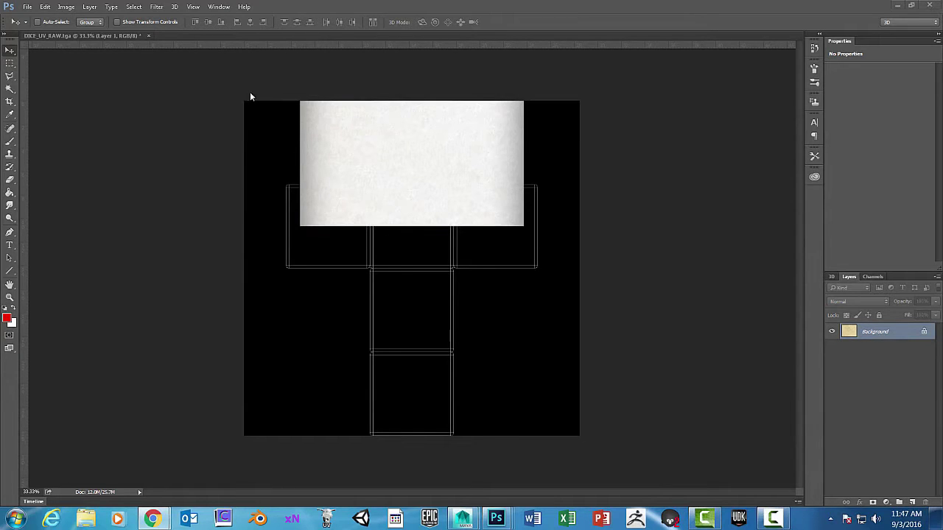
- Free Transform the parchment layer to about 67% so it spans the height of the top UV face, and apply it
click(45, 7)
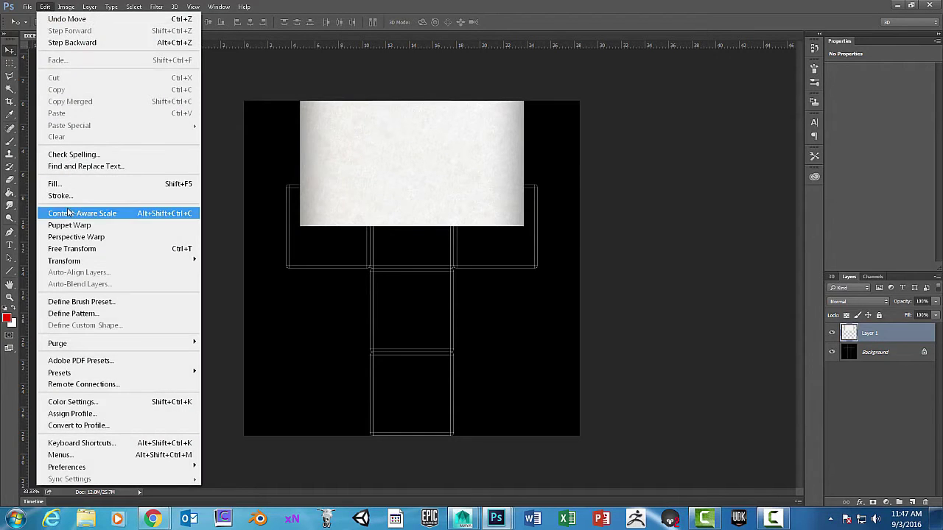
click(73, 249)
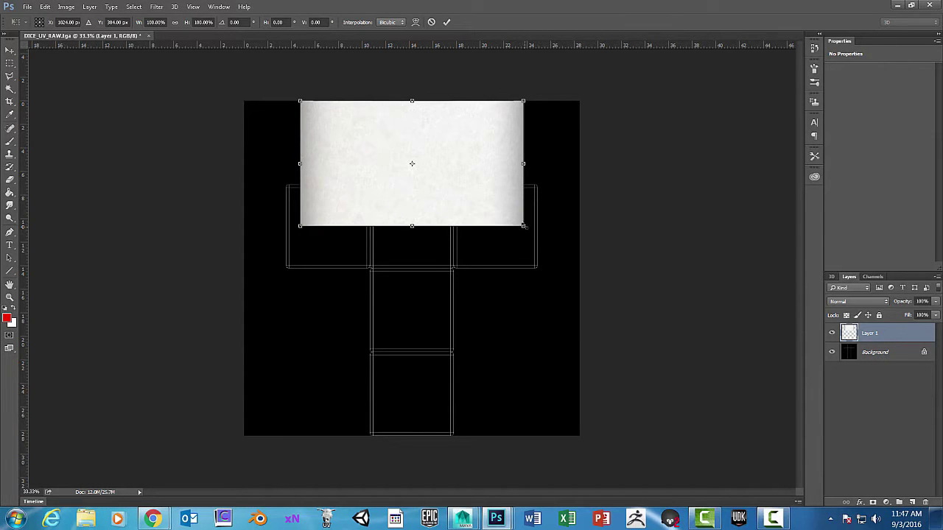
drag(524, 226, 459, 152)
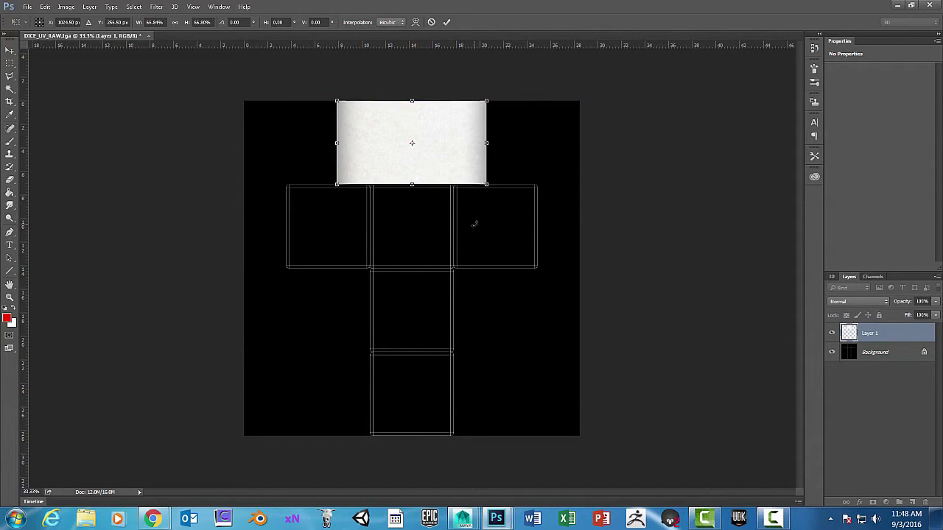
click(9, 297)
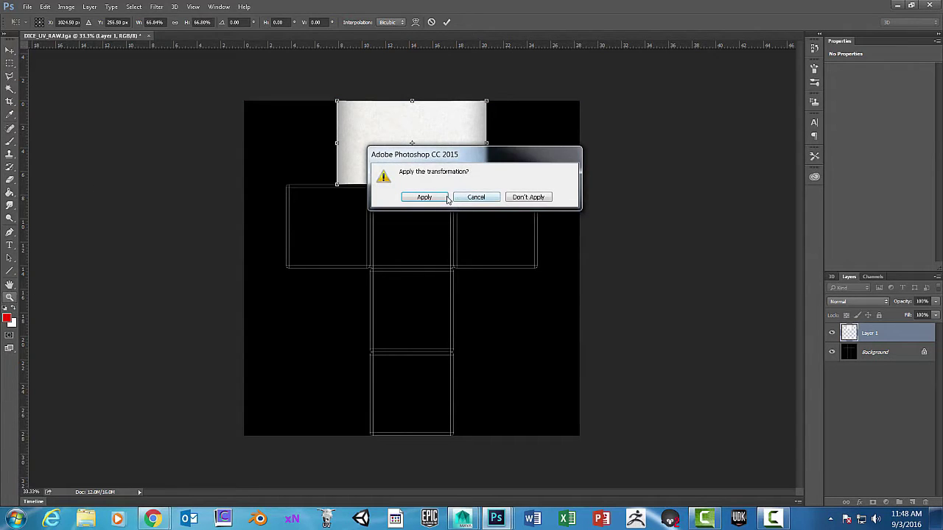
click(446, 198)
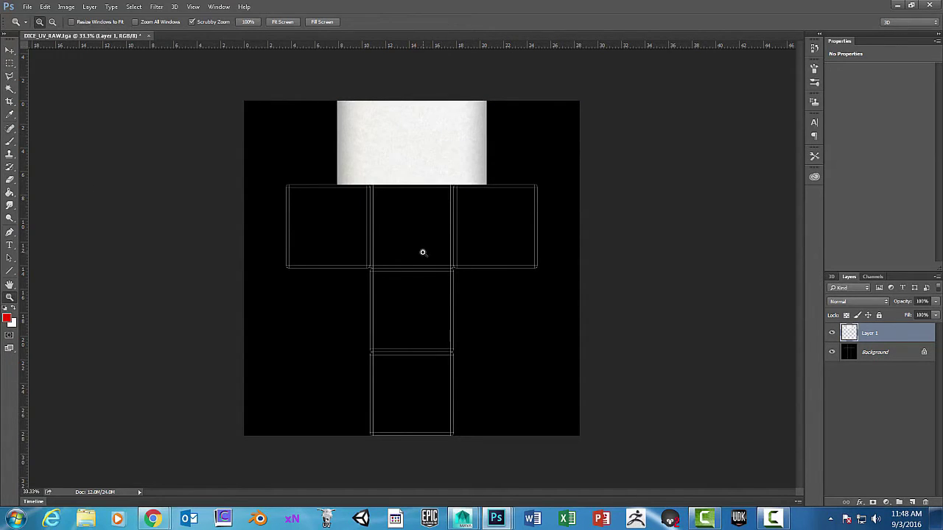
- Duplicate the parchment layer straight down so a copy covers the centre UV face directly below the top one
click(422, 252)
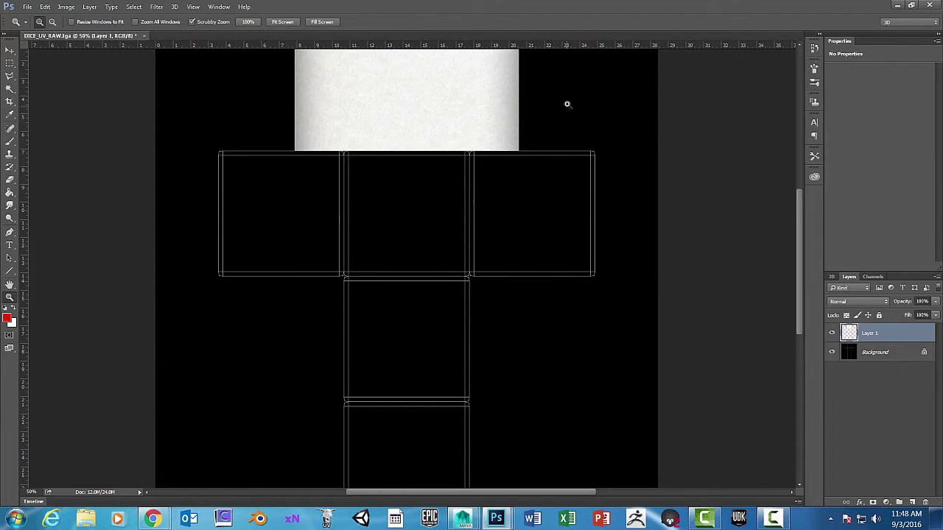
click(10, 50)
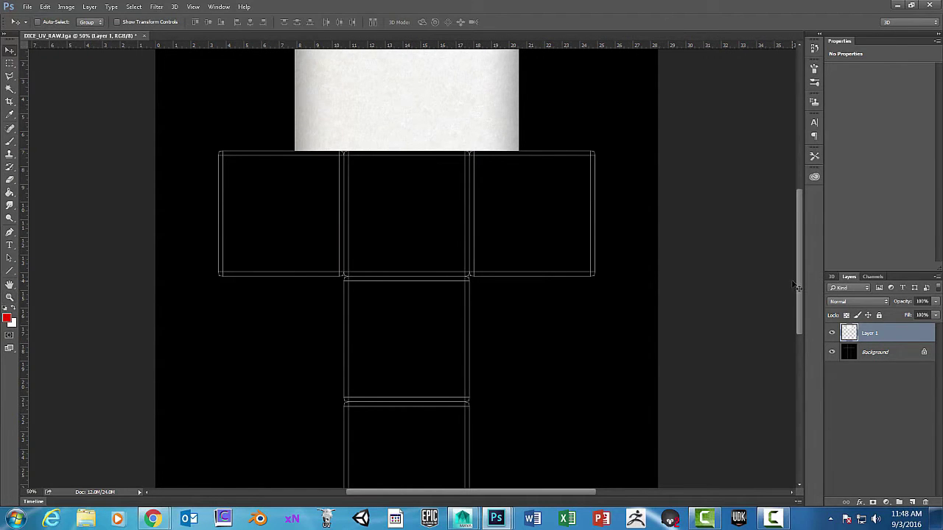
drag(798, 282, 794, 205)
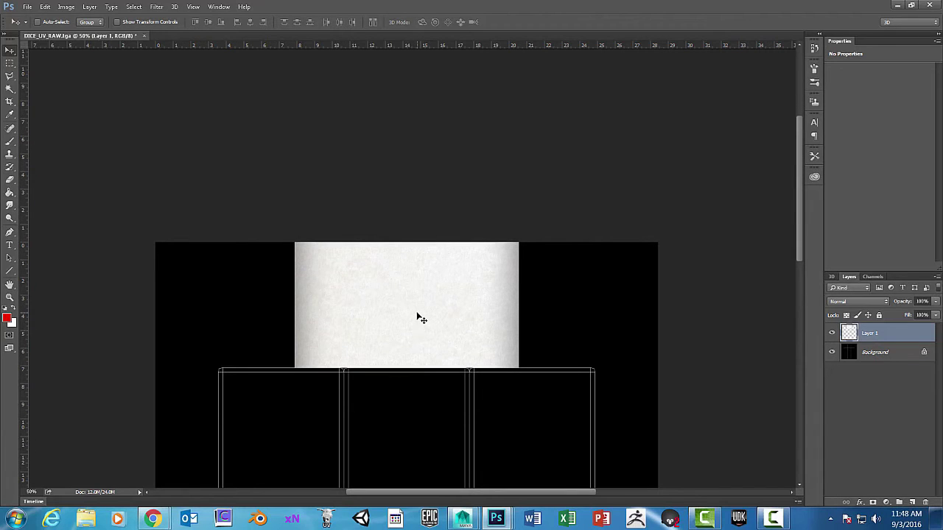
scroll(417, 315, down, 4)
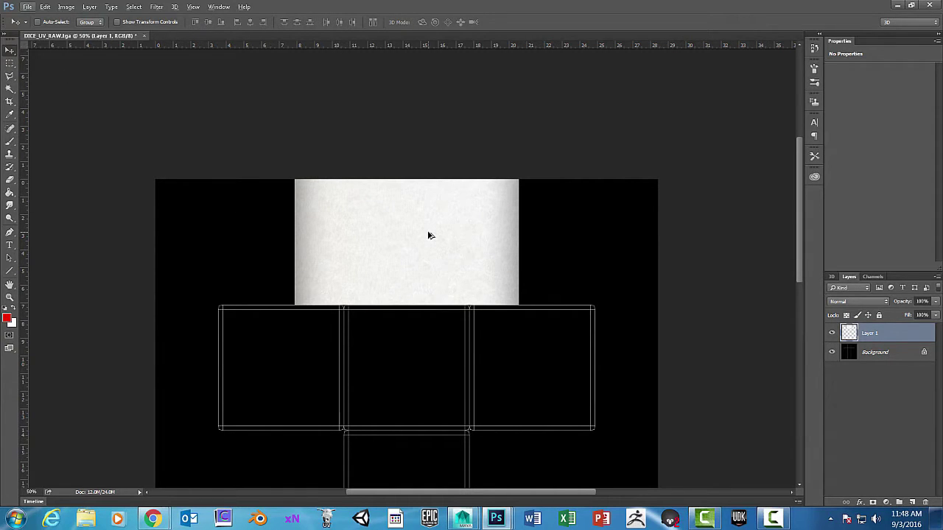
drag(425, 237, 425, 361)
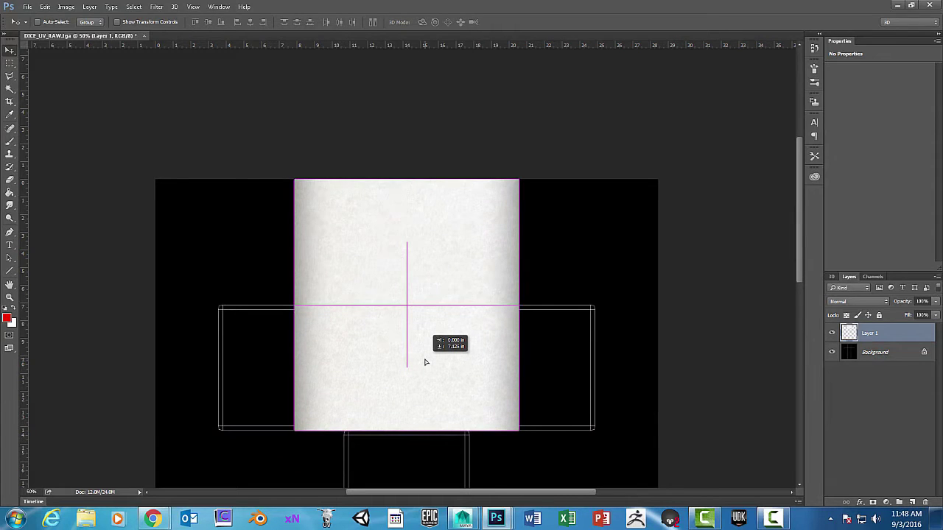
drag(425, 361, 424, 346)
scroll(599, 354, down, 2)
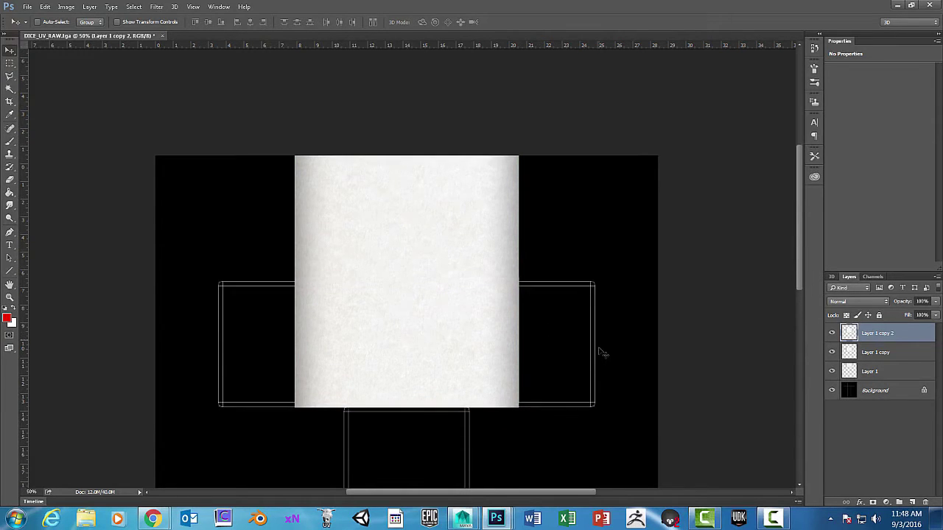
- Place further parchment copies over the two lower UV faces so the texture column reaches the bottom of the canvas
scroll(597, 354, down, 5)
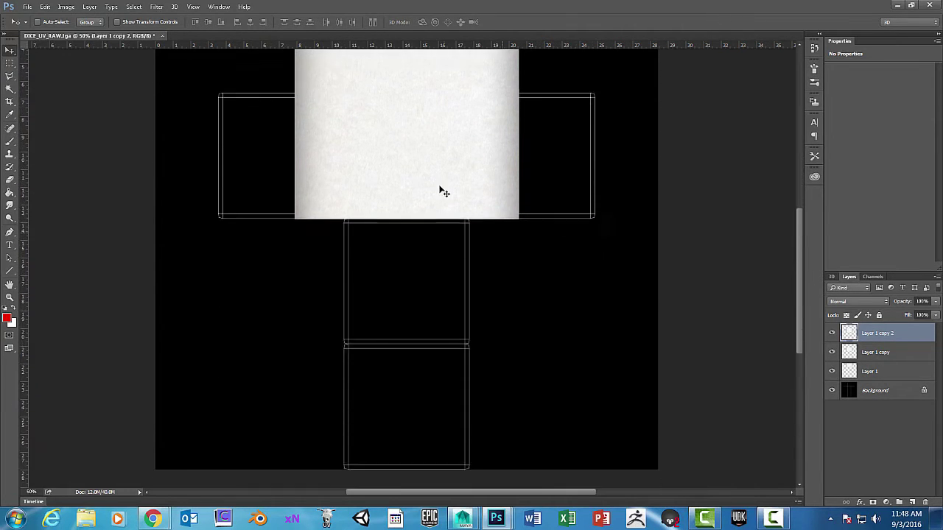
drag(421, 161, 420, 278)
drag(425, 263, 437, 425)
alt+click(530, 368)
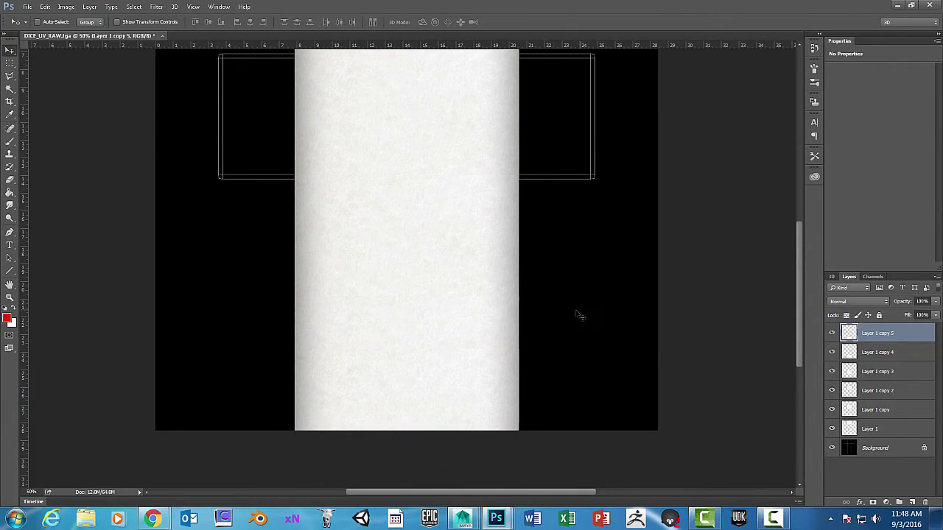
scroll(625, 280, down, 1)
- Duplicate the Layer 1 copy parchment over the right and left UV faces, with both copies at the top of the layer stack
scroll(628, 282, up, 5)
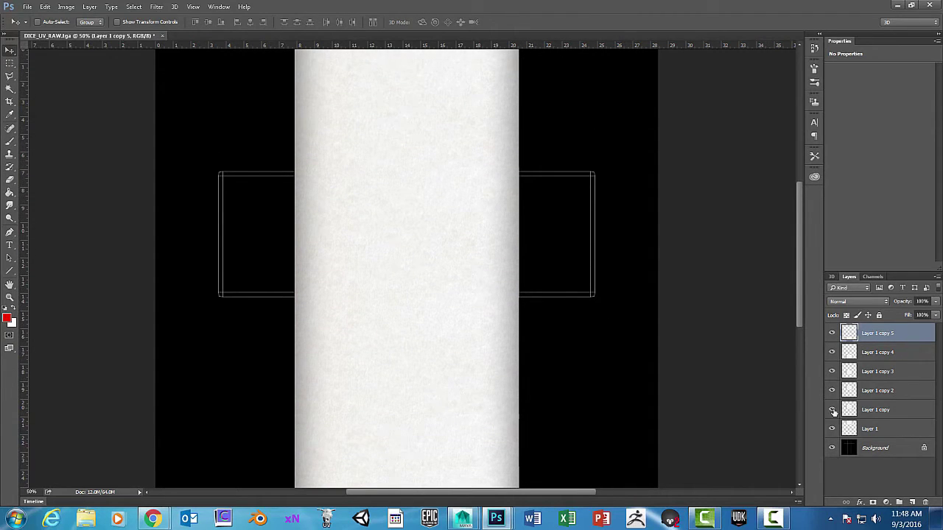
click(896, 412)
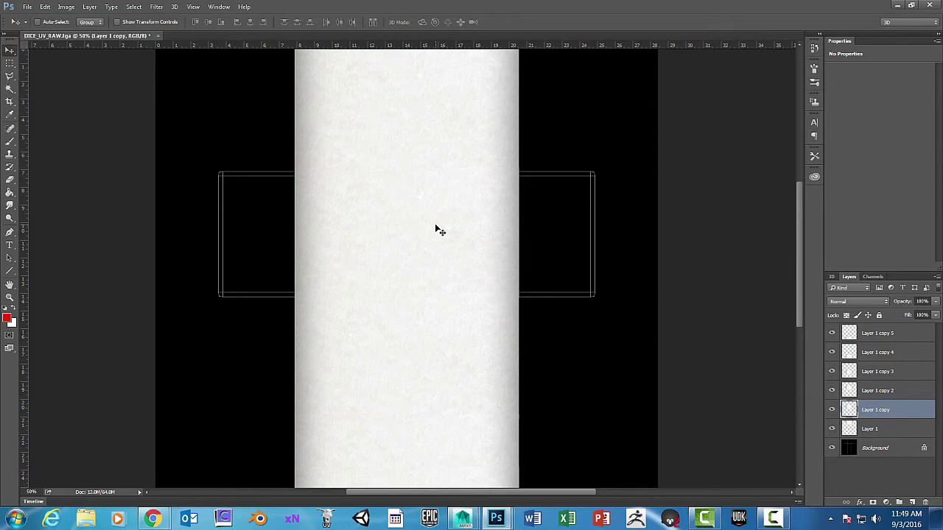
drag(435, 230, 577, 228)
drag(564, 230, 562, 236)
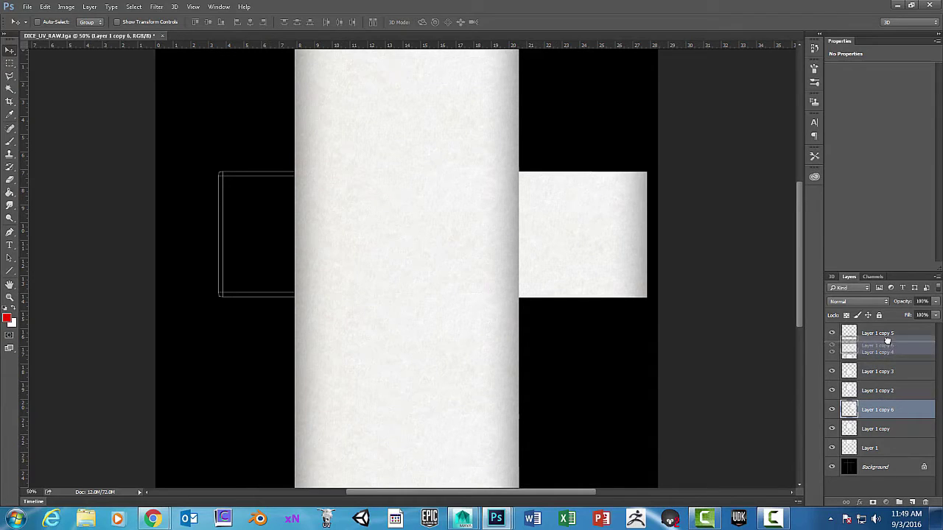
drag(886, 326, 883, 329)
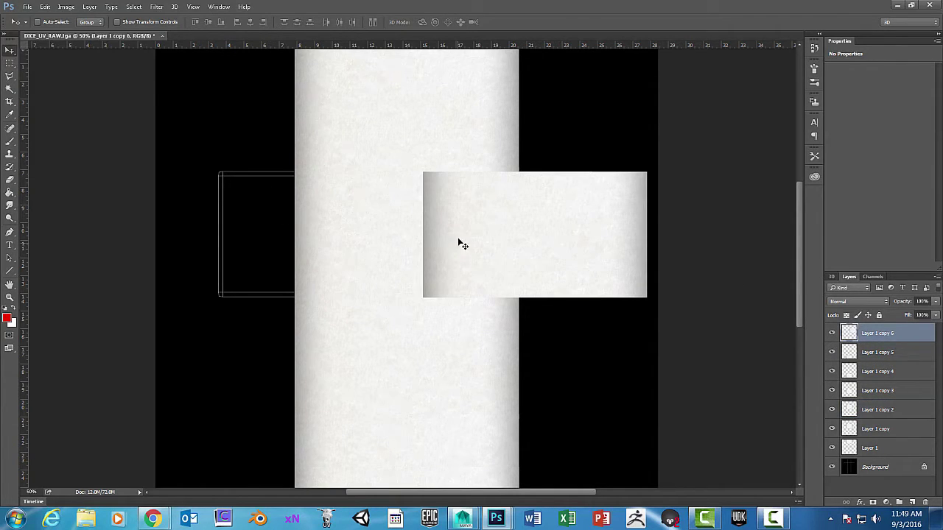
drag(559, 240, 310, 241)
key(ctrl+j)
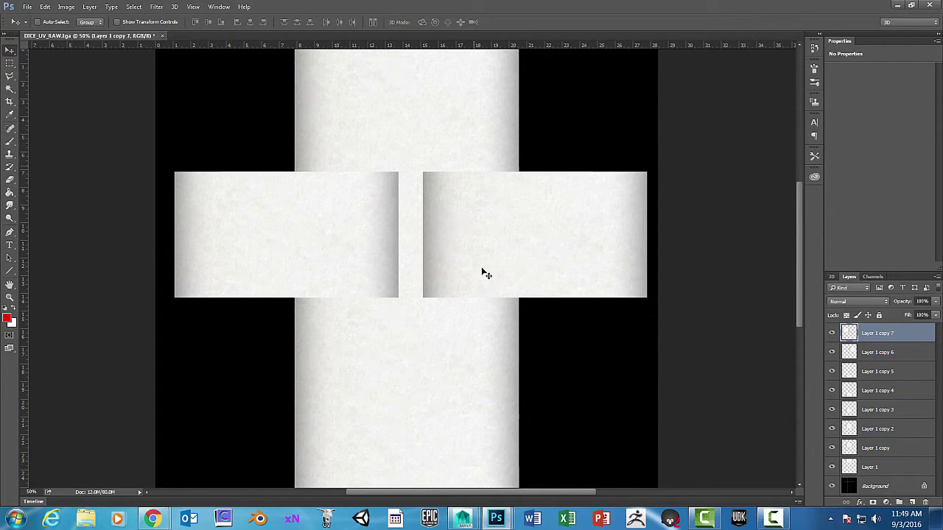
- Select the area where the left parchment copy overlaps the centre column, erase its shaded inner edge on Layer 1 copy 7, and deselect
click(10, 64)
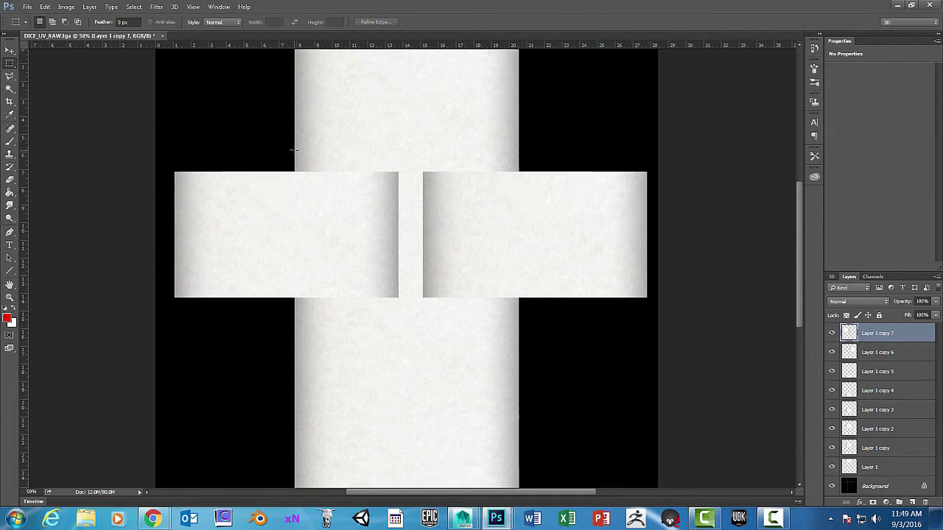
drag(294, 150, 405, 324)
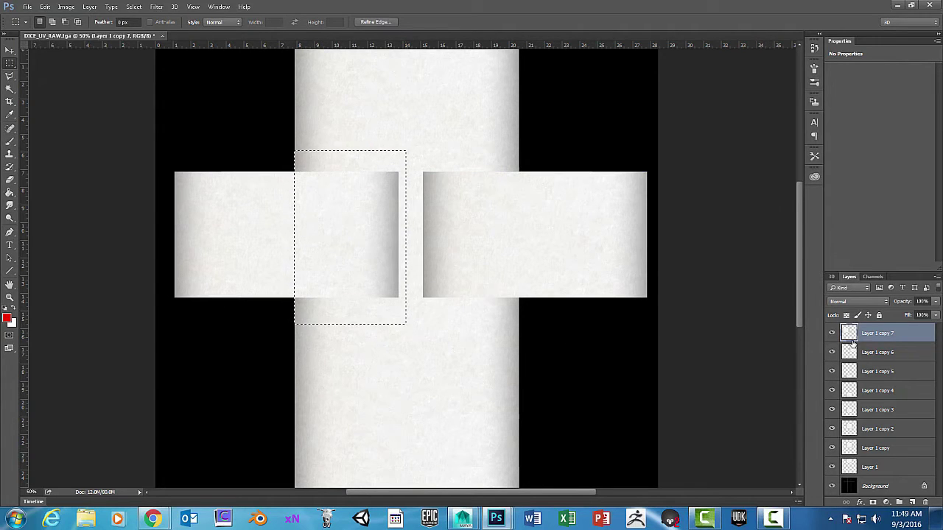
click(831, 334)
click(832, 333)
click(10, 182)
mouse_move(370, 199)
mouse_down()
mouse_move(410, 166)
mouse_move(380, 145)
mouse_move(417, 214)
mouse_move(369, 302)
mouse_move(388, 310)
mouse_move(326, 179)
mouse_up()
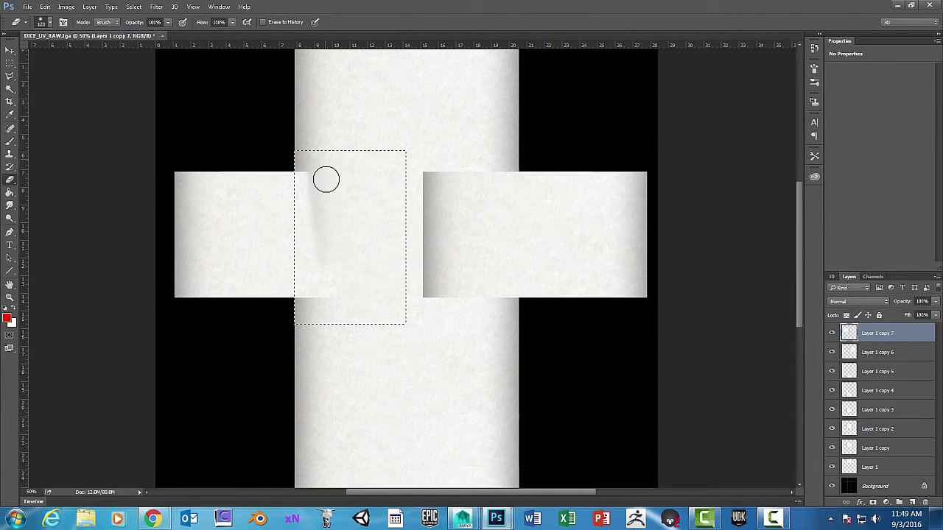
drag(324, 272, 318, 175)
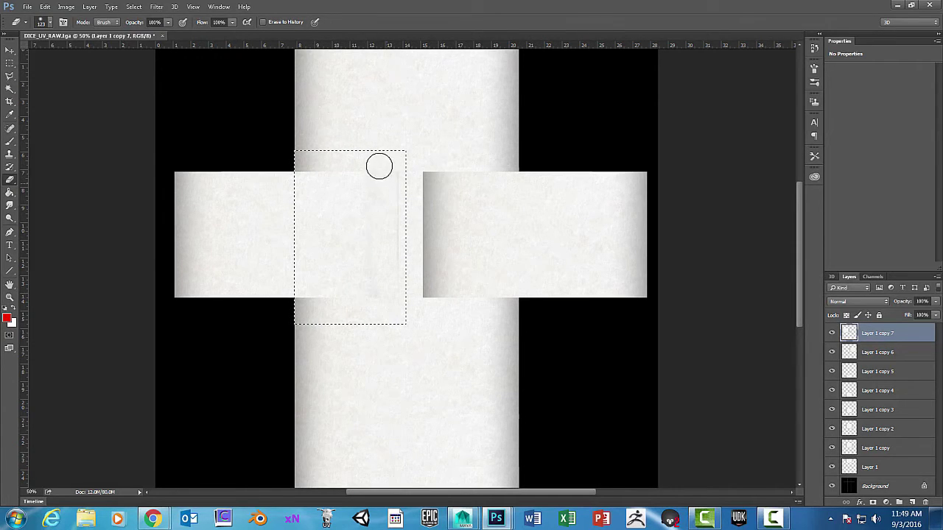
mouse_move(379, 166)
mouse_down()
mouse_move(373, 296)
mouse_move(391, 153)
mouse_move(396, 253)
mouse_move(399, 216)
mouse_move(396, 230)
mouse_move(381, 189)
mouse_move(357, 164)
mouse_move(331, 168)
mouse_move(359, 176)
mouse_move(364, 222)
mouse_move(362, 276)
mouse_move(343, 303)
mouse_move(359, 184)
mouse_move(328, 166)
mouse_move(360, 196)
mouse_move(366, 261)
mouse_move(354, 298)
mouse_move(356, 175)
mouse_up()
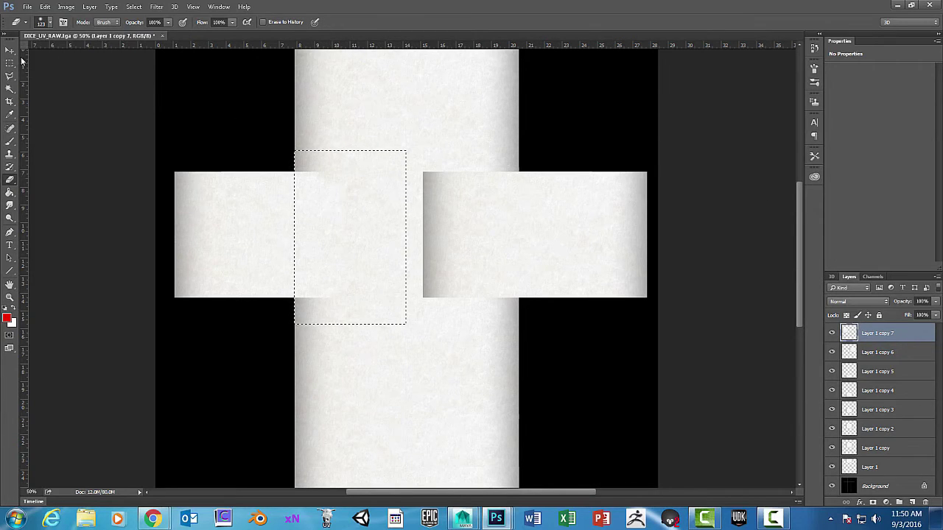
click(9, 50)
click(134, 7)
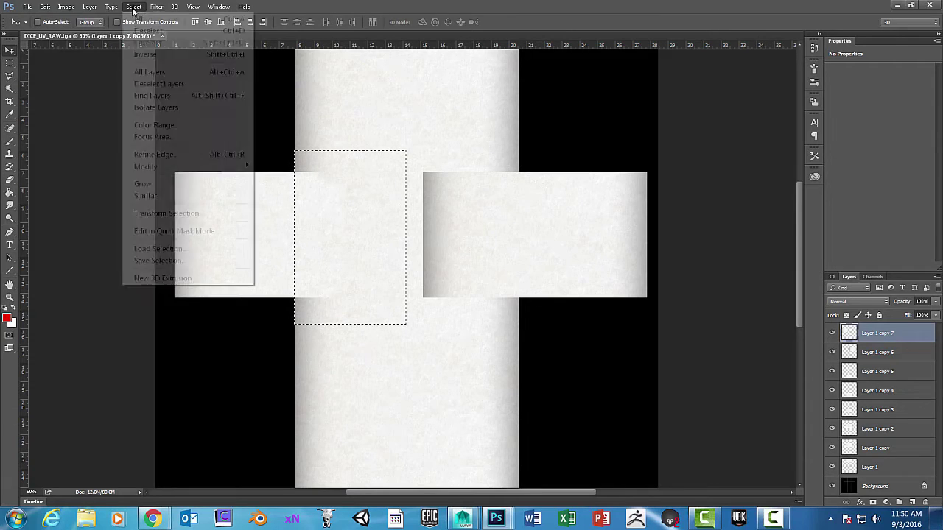
click(148, 31)
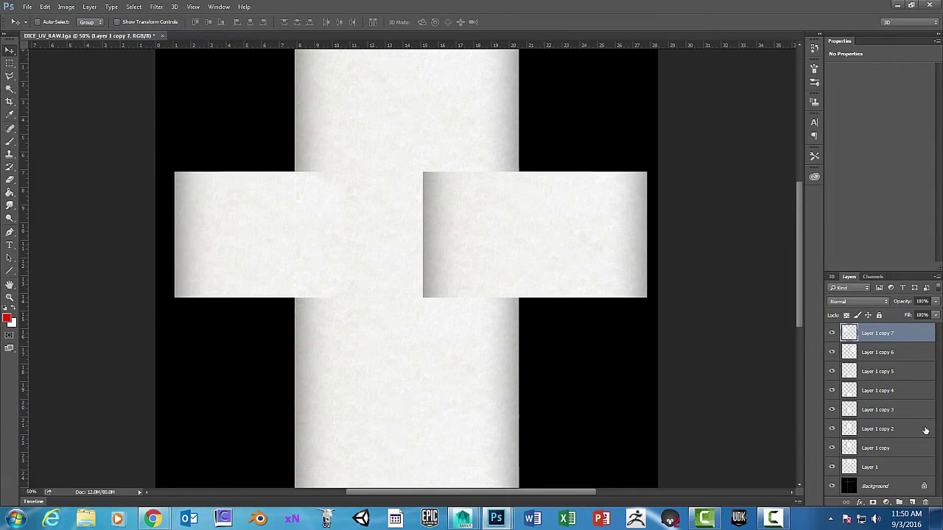
- On Layer 1 copy 6, select the overlap with the centre column, erase the right parchment's shaded inner edge, deselect and touch up the blend
click(831, 352)
click(832, 352)
click(867, 354)
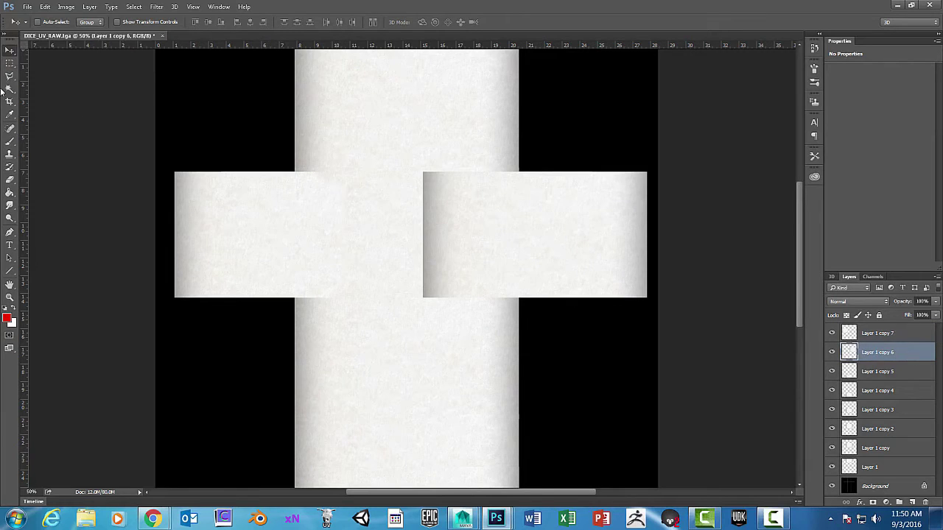
click(10, 63)
drag(388, 140, 521, 344)
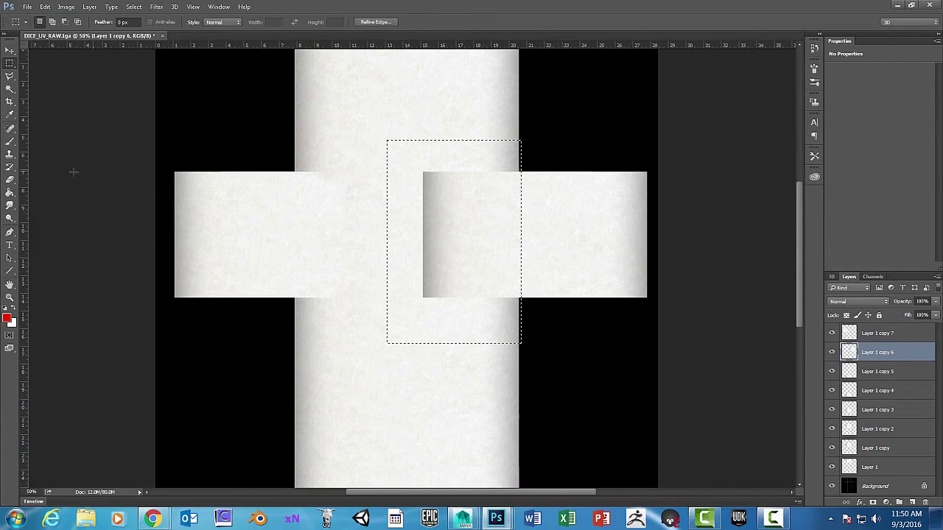
click(10, 179)
mouse_move(455, 200)
mouse_down()
mouse_move(428, 287)
mouse_move(441, 198)
mouse_move(427, 165)
mouse_move(486, 174)
mouse_move(433, 220)
mouse_move(453, 239)
mouse_move(448, 277)
mouse_move(457, 299)
mouse_move(485, 308)
mouse_move(433, 296)
mouse_up()
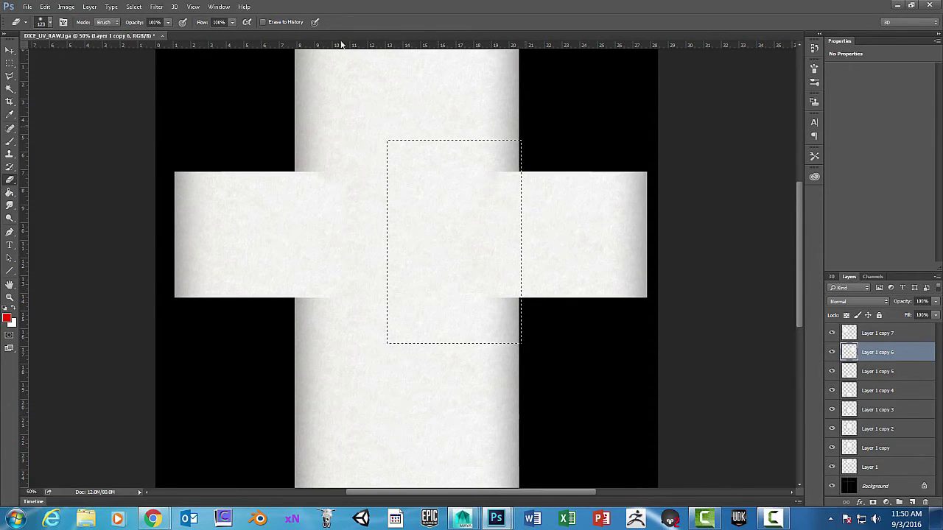
click(134, 7)
click(147, 30)
mouse_move(515, 183)
mouse_down()
mouse_move(501, 160)
mouse_move(505, 230)
mouse_move(493, 179)
mouse_up()
- Toggle the visibility of Layer 1 copy 3 to check which UV face it covers
click(832, 410)
click(832, 411)
click(832, 410)
click(832, 410)
click(833, 410)
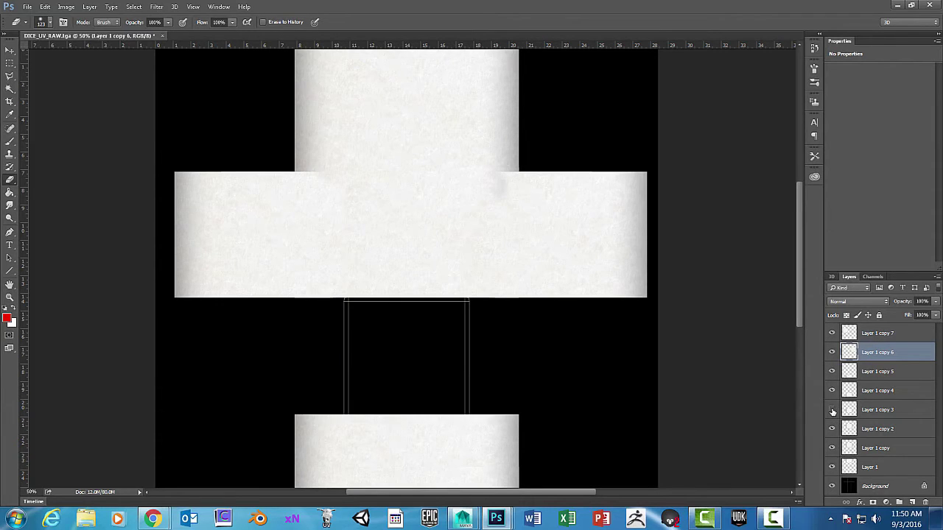
click(832, 411)
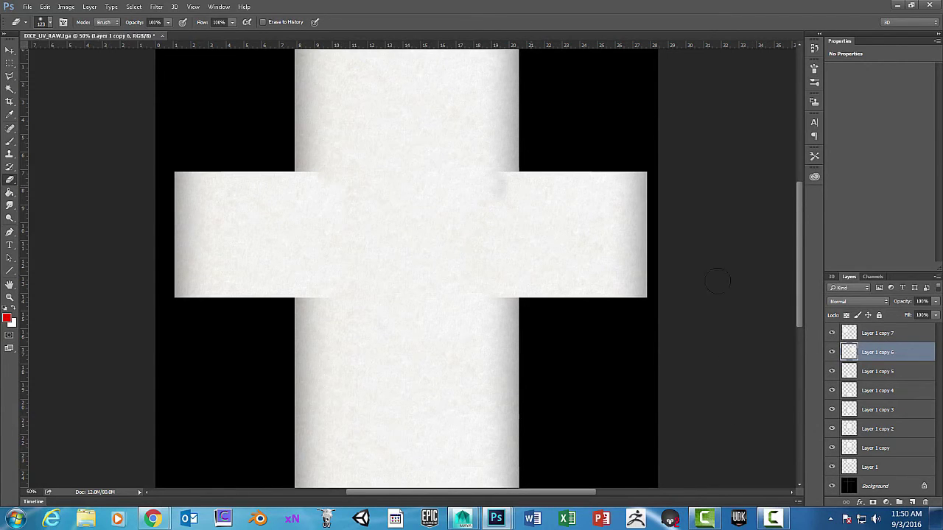
- Merge the parchment layers from Layer 1 to Layer 1 copy 7 into one layer and toggle its visibility to check it
click(876, 335)
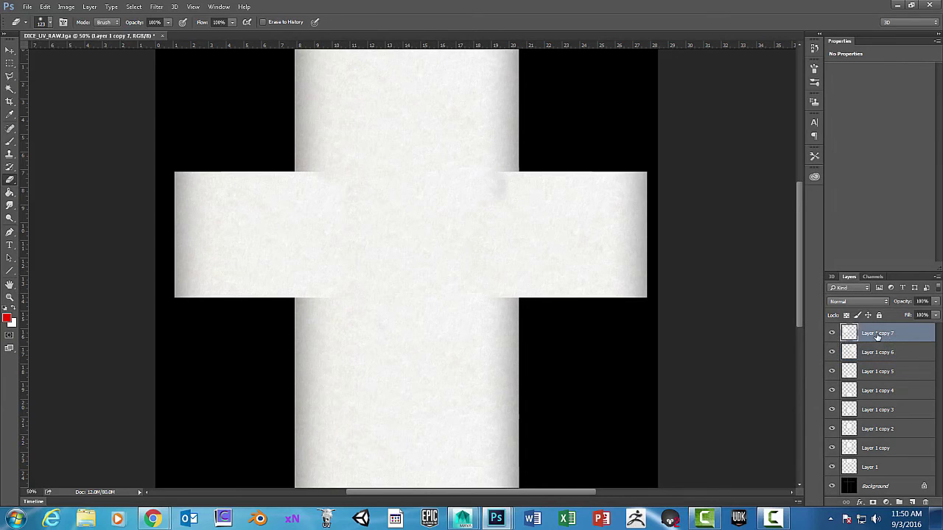
shift+click(892, 467)
right_click(881, 385)
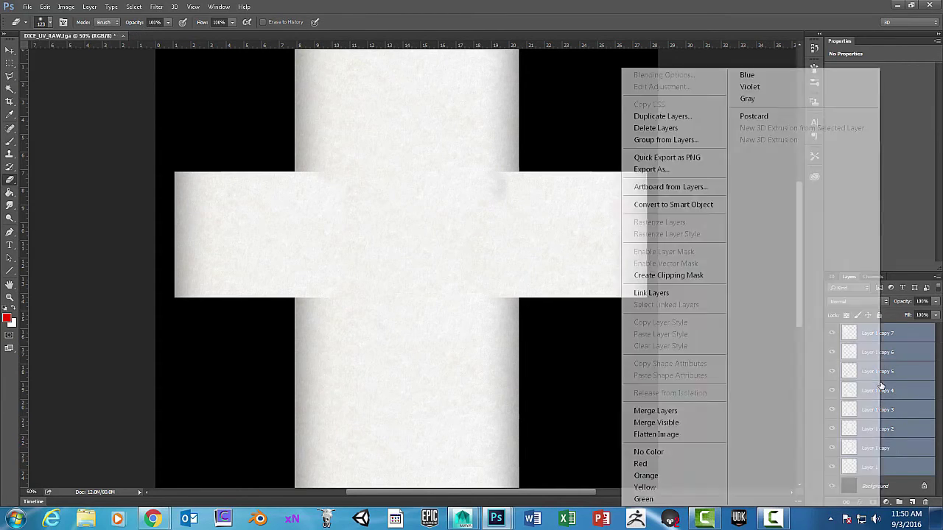
click(654, 411)
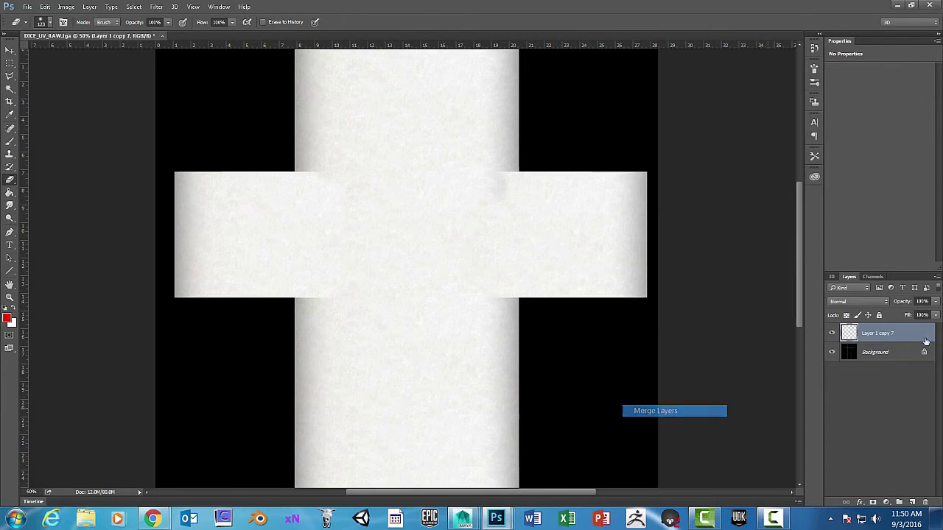
click(831, 335)
click(830, 335)
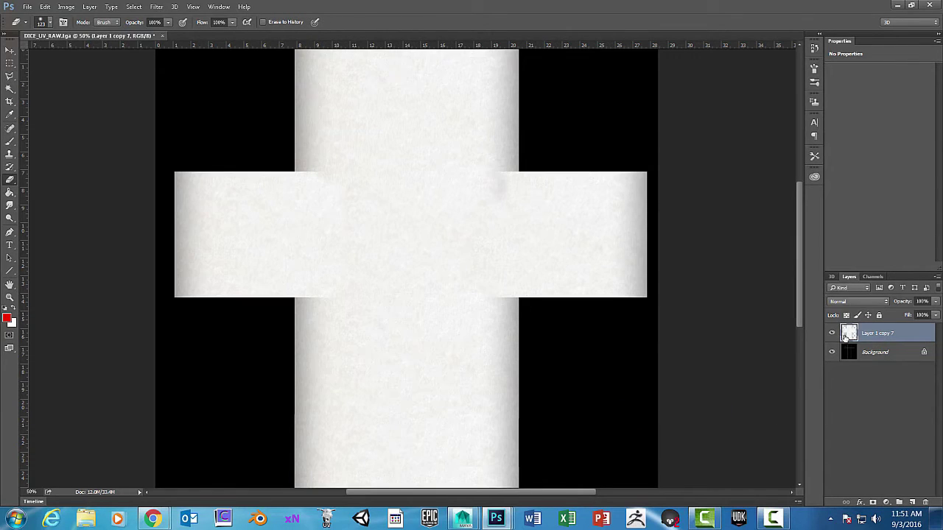
click(831, 335)
click(830, 335)
key(ctrl+e)
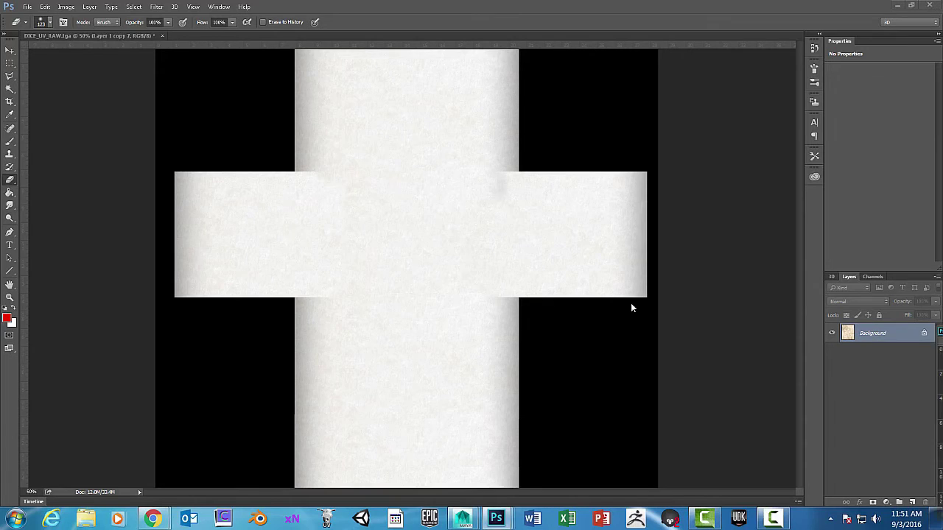
- Bring in the Grungy Dirt_01.jpg window, copy its texture into DICE_UV_RAW.tga as a new layer, and clear the window away
drag(515, 219, 679, 234)
click(11, 48)
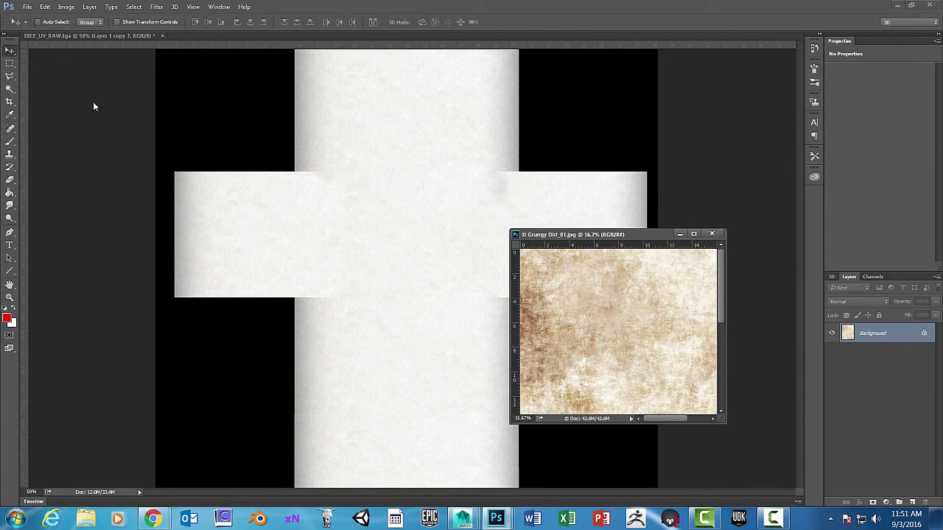
drag(576, 320, 417, 274)
drag(645, 238, 651, 211)
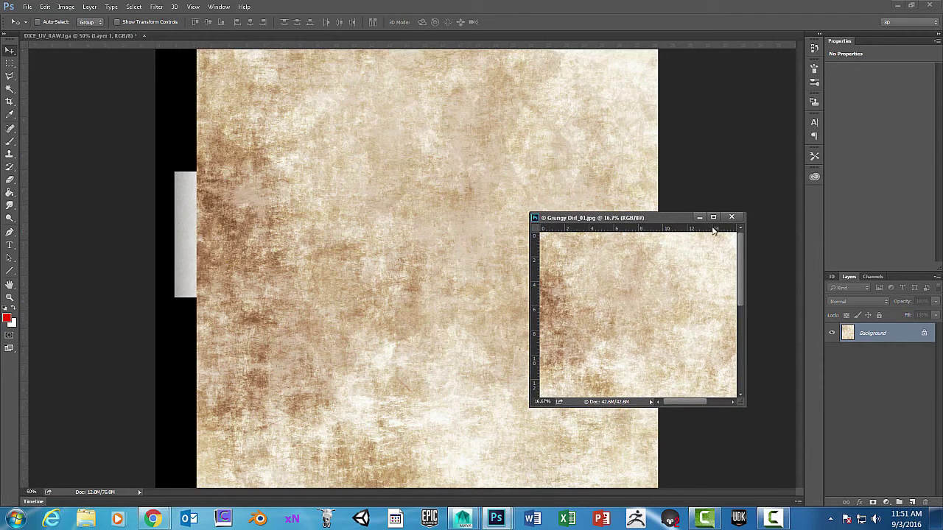
click(685, 206)
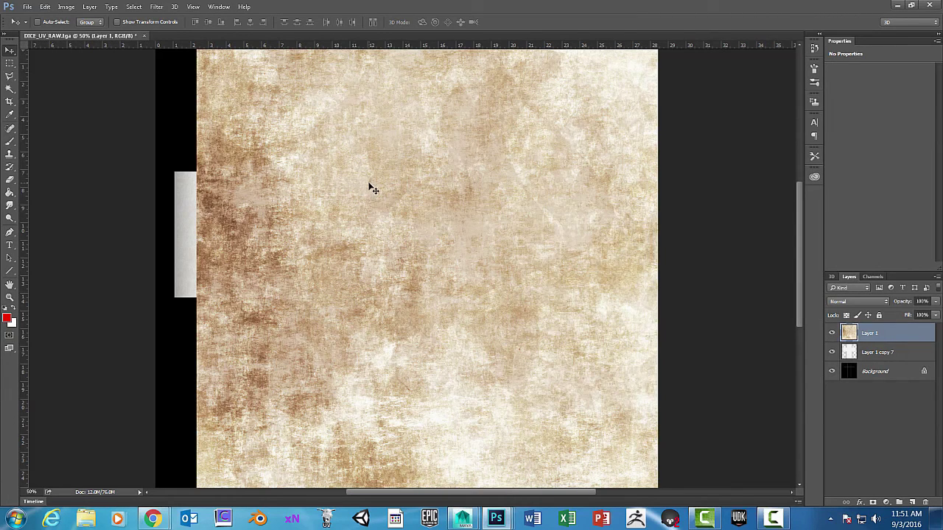
- Scale the dirt texture on Layer 1 proportionally to about 18.3% and place it over the upper face of the UV cross
key(ctrl)
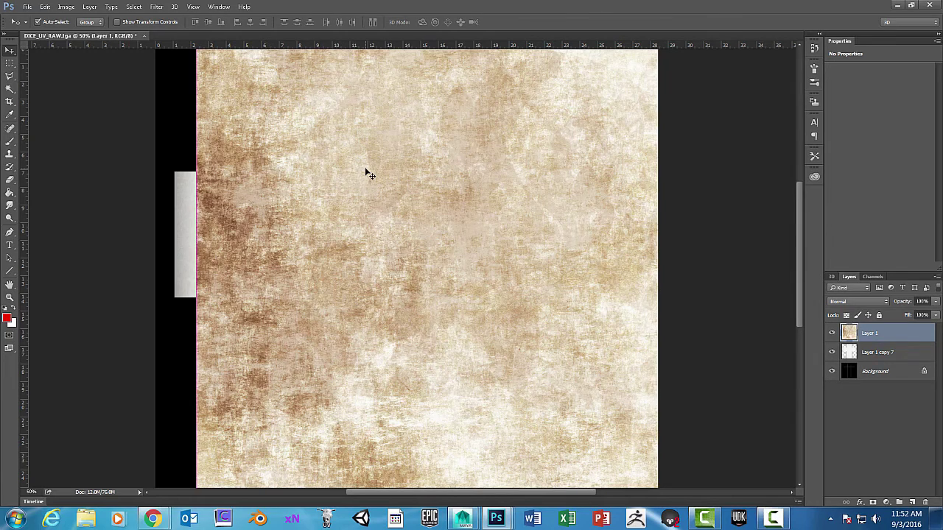
key(ctrl+t)
scroll(458, 215, up, 3)
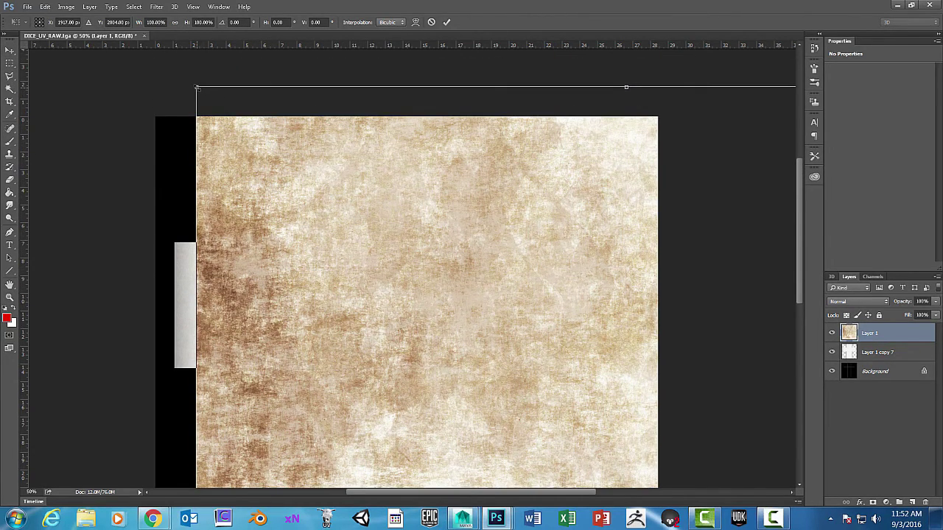
drag(197, 87, 407, 237)
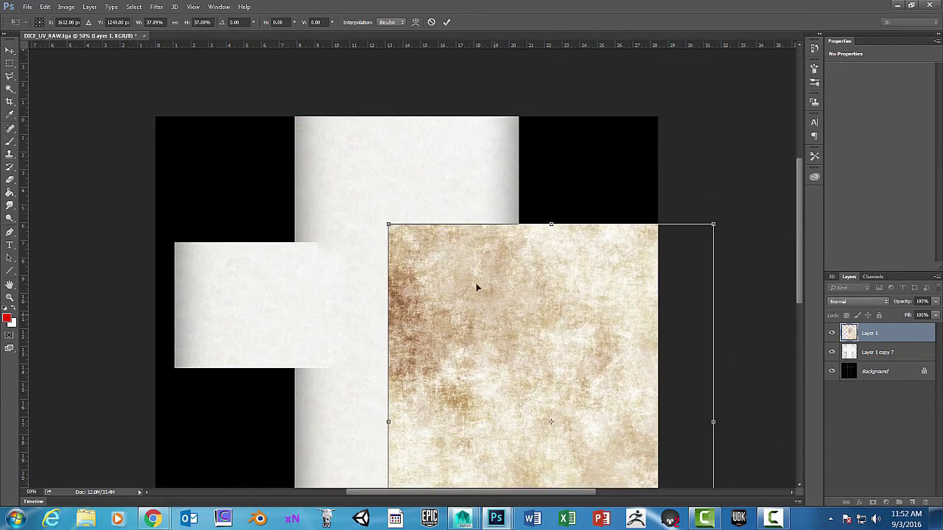
drag(476, 287, 350, 218)
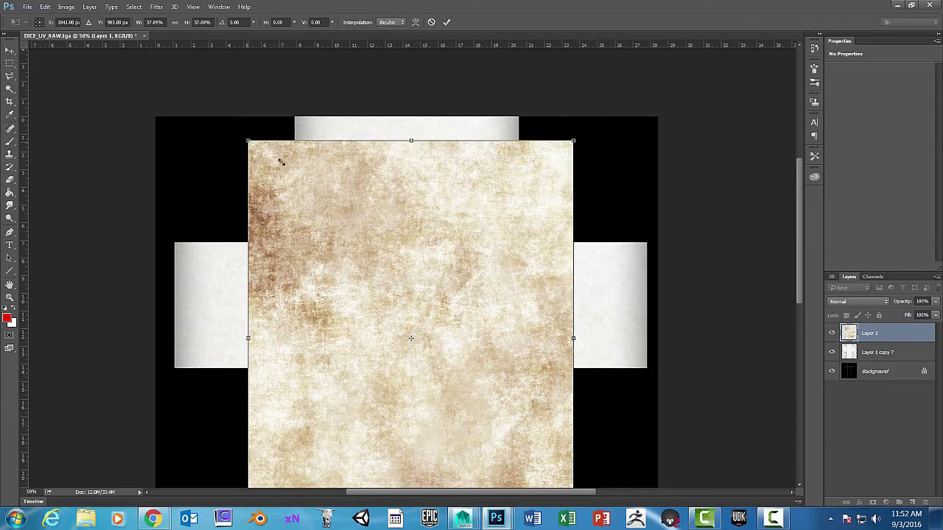
drag(280, 161, 389, 302)
drag(446, 368, 371, 149)
drag(297, 77, 336, 126)
drag(392, 177, 380, 168)
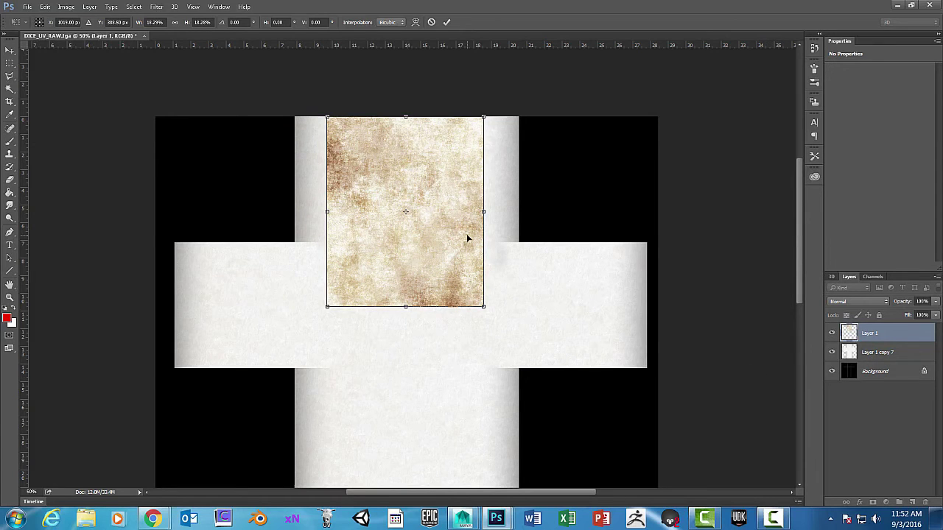
key(Return)
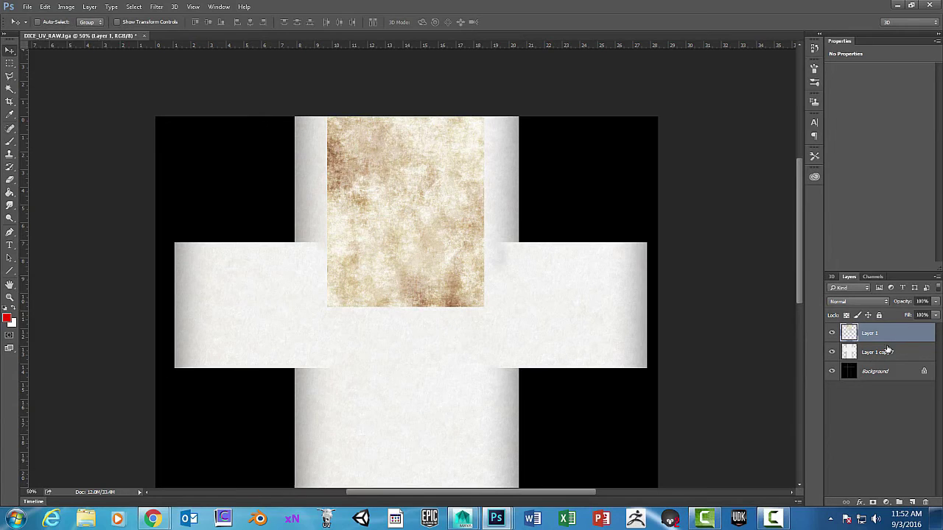
- Check what Layer 1 copy 7 covers by toggling its visibility, and lower its opacity to about 53%
click(901, 358)
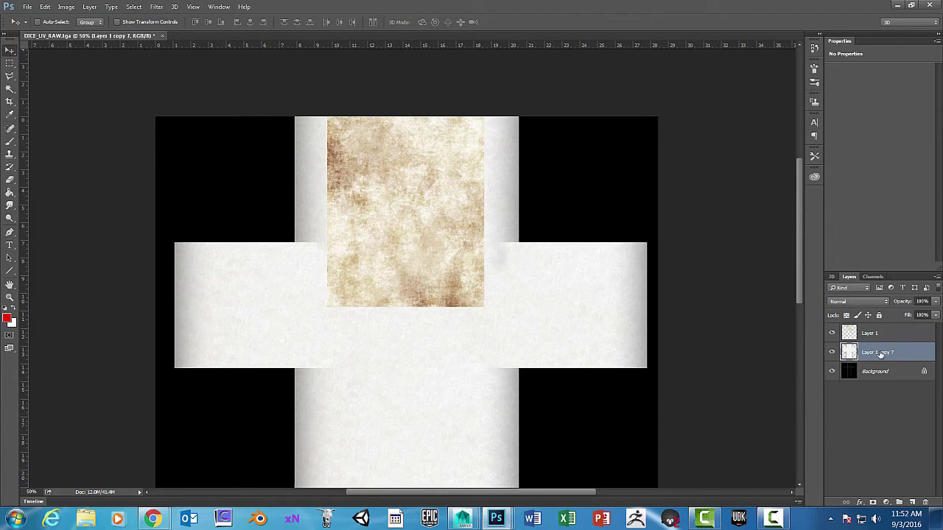
click(833, 353)
click(833, 352)
drag(936, 305, 924, 317)
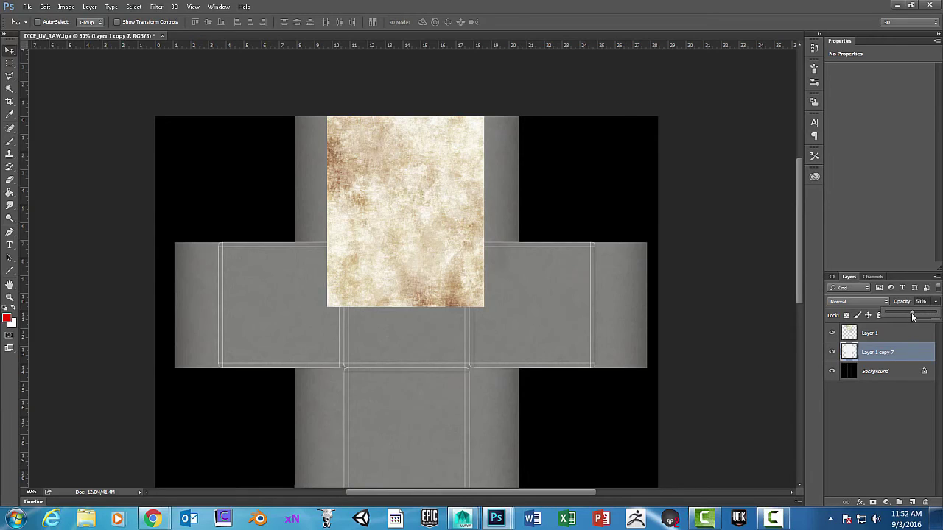
- Lower Layer 1's opacity to 61% and align its dirt texture with the outlines of the upper UV face
click(891, 336)
click(891, 336)
click(936, 304)
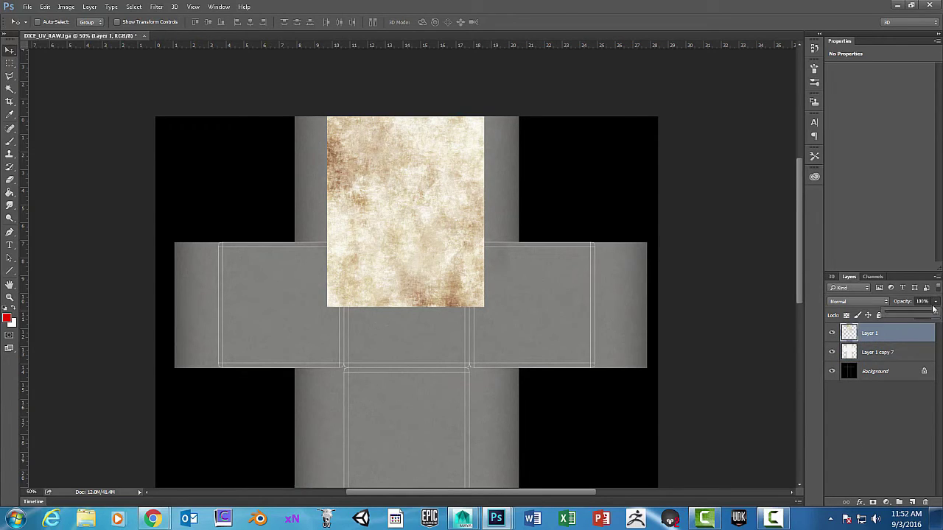
drag(934, 315, 917, 316)
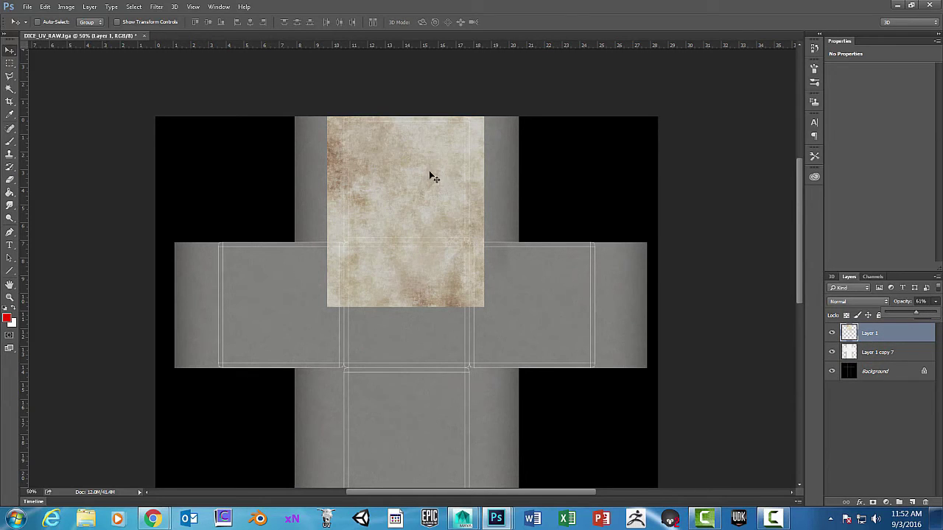
mouse_move(427, 195)
mouse_down()
mouse_move(438, 189)
mouse_move(427, 180)
mouse_move(425, 191)
mouse_up()
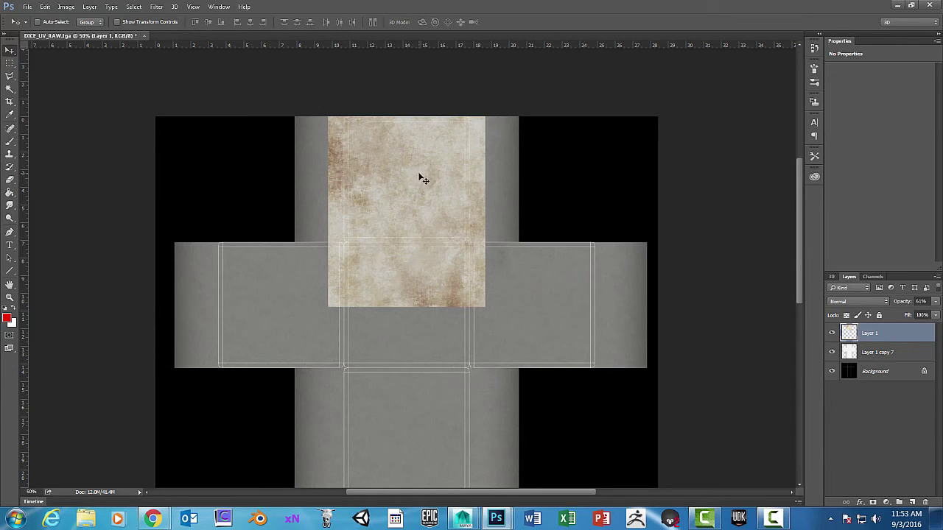
mouse_move(417, 177)
mouse_down()
mouse_move(402, 168)
mouse_move(416, 170)
mouse_up()
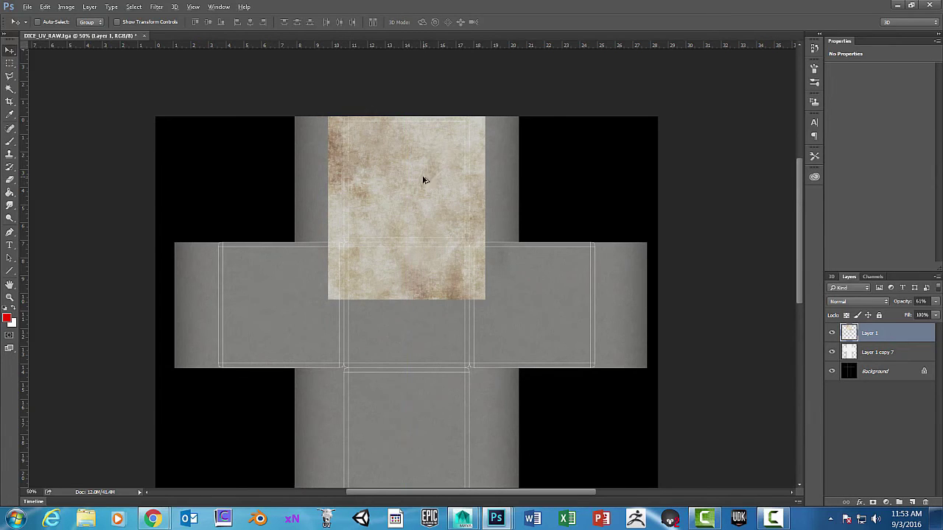
- Duplicate the dirt texture four times, placing copies over the centre, lower, right and left UV faces
drag(426, 181, 424, 314)
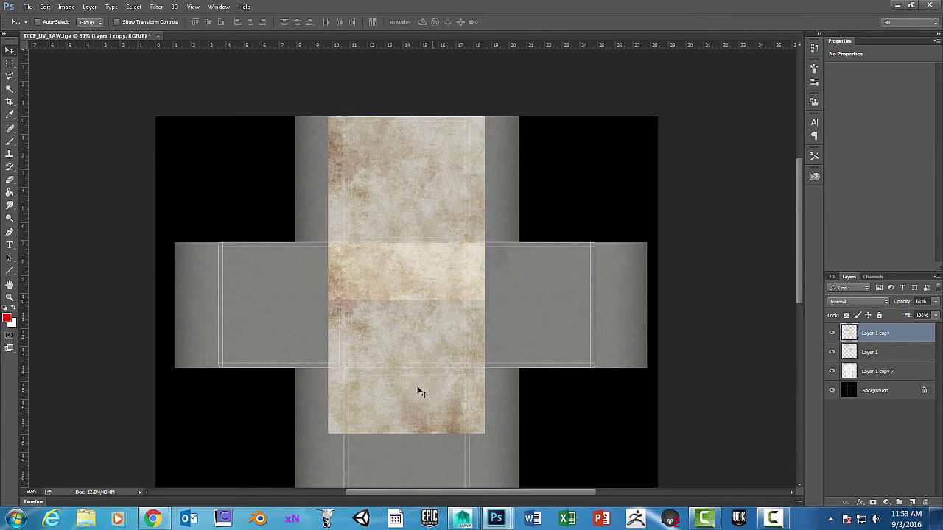
drag(419, 390, 589, 159)
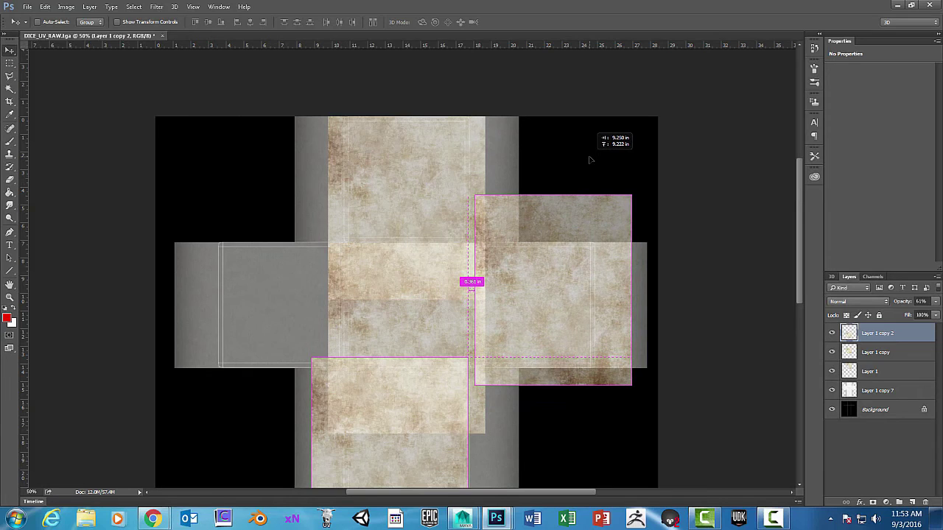
drag(564, 307, 279, 302)
key(ctrl+j)
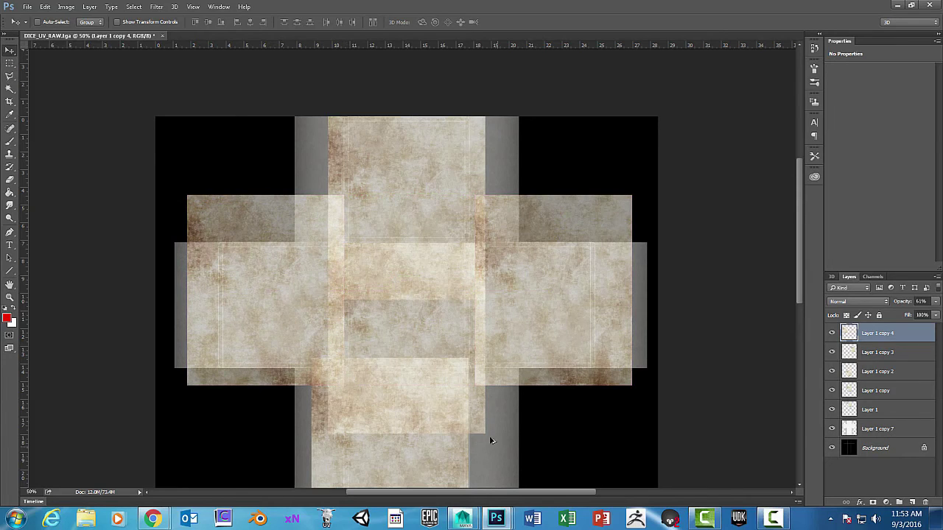
- Move the lower dirt copy, Layer 1 copy 2, into line with the centre column of the UV cross
click(880, 353)
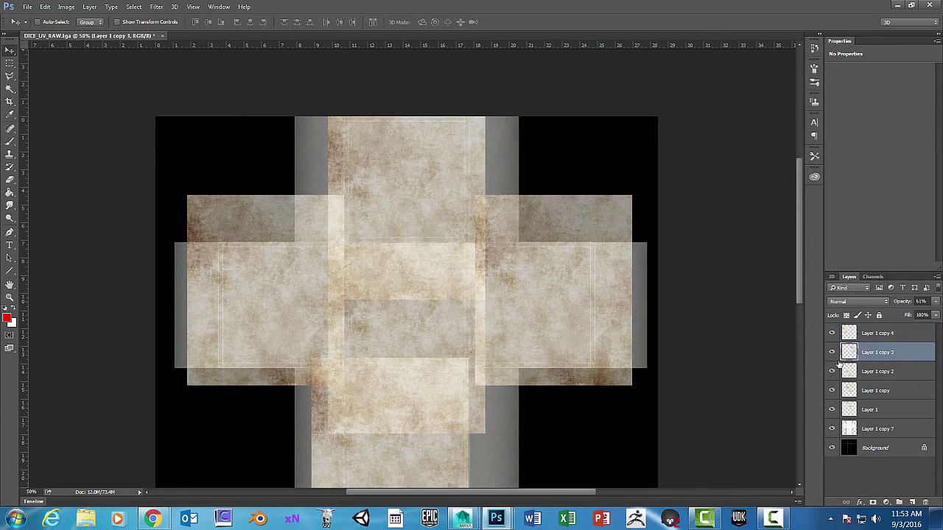
click(876, 371)
drag(402, 401, 419, 423)
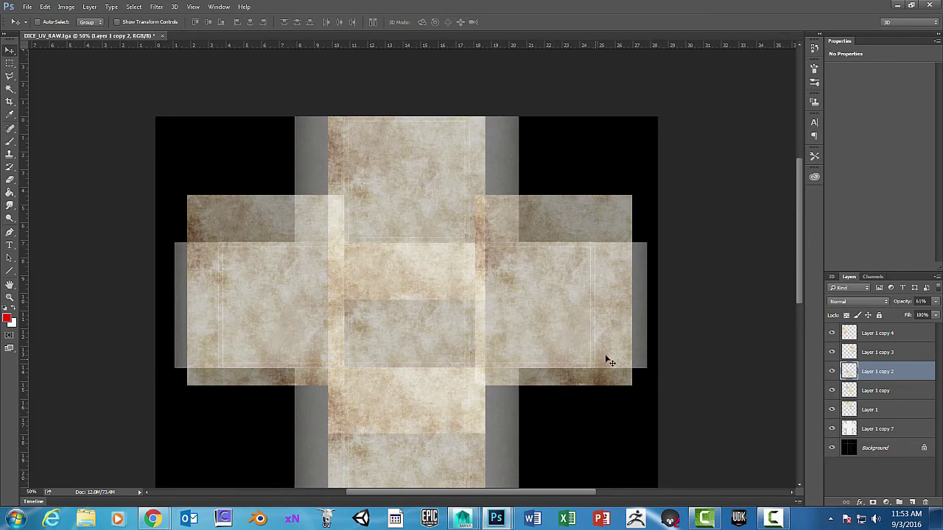
- Select the five dirt layers from Layer 1 to Layer 1 copy 4 and set their opacity to 100%
click(885, 336)
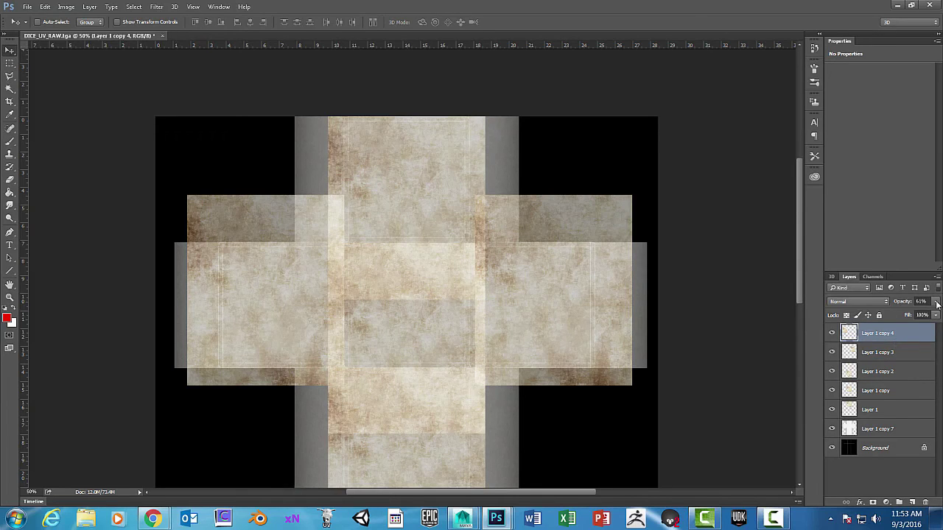
shift+click(870, 411)
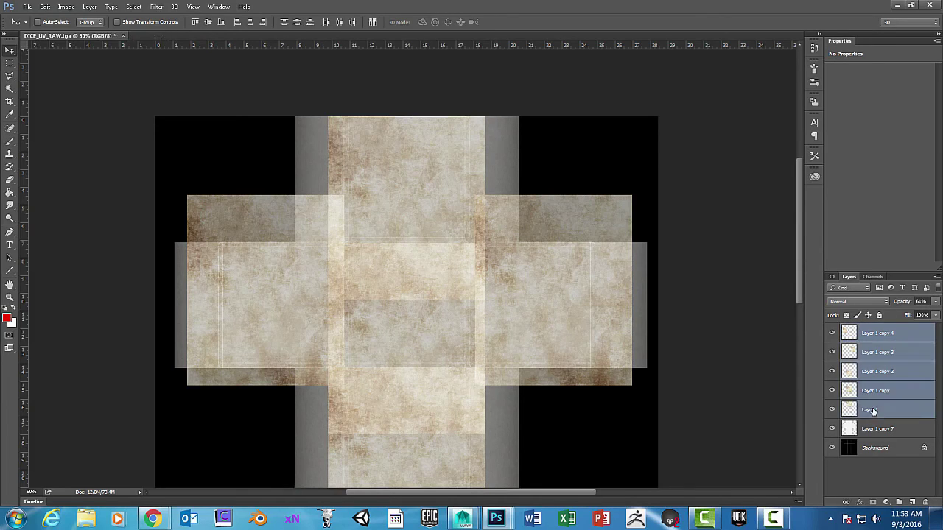
click(935, 302)
drag(919, 317, 937, 315)
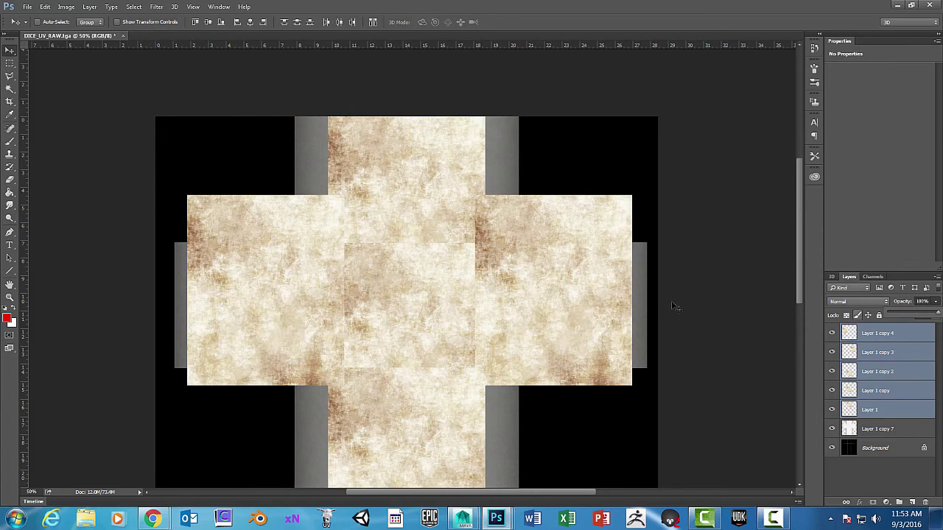